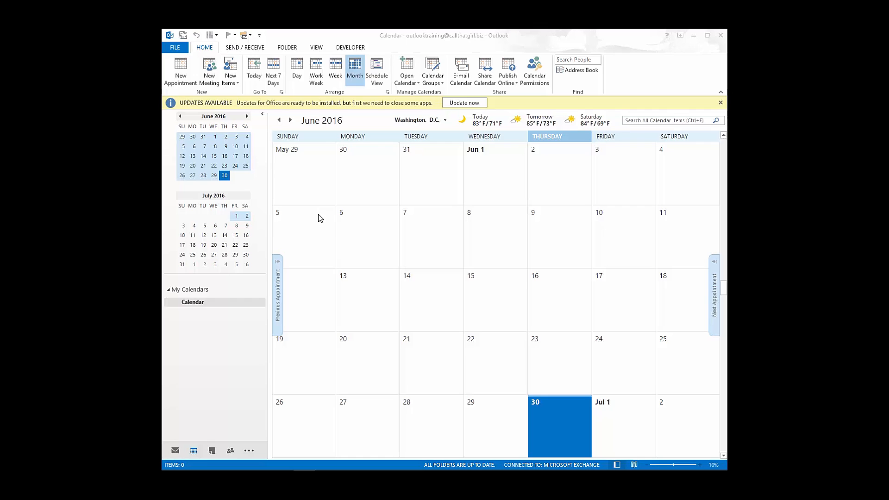
- Open the Calendar folder's Properties on the Permissions tab and begin adding a user
left_click(210, 305)
right_click(210, 305)
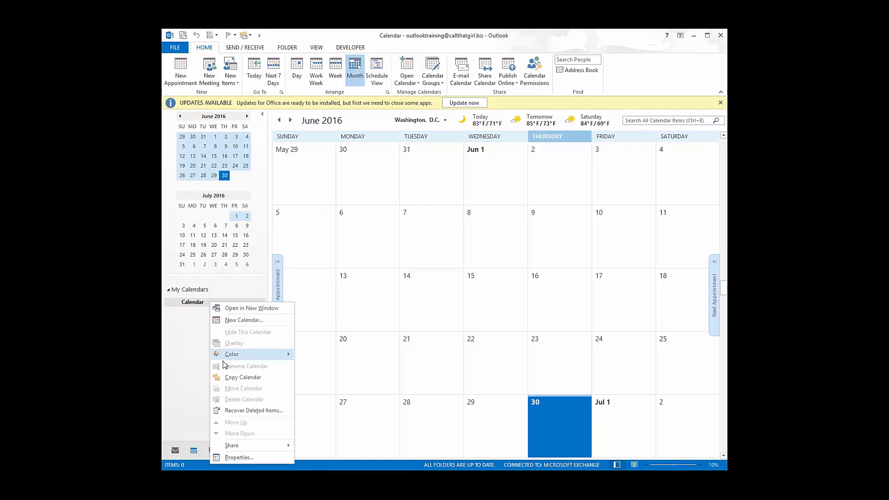
left_click(239, 457)
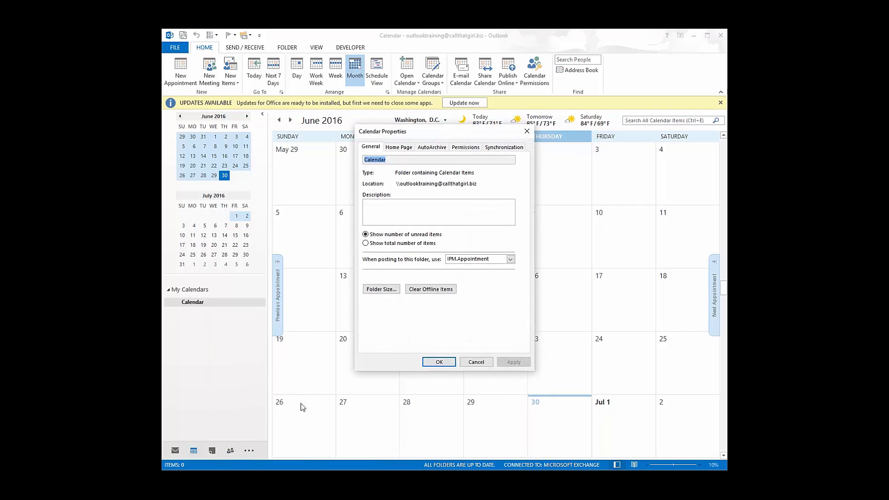
left_click(466, 148)
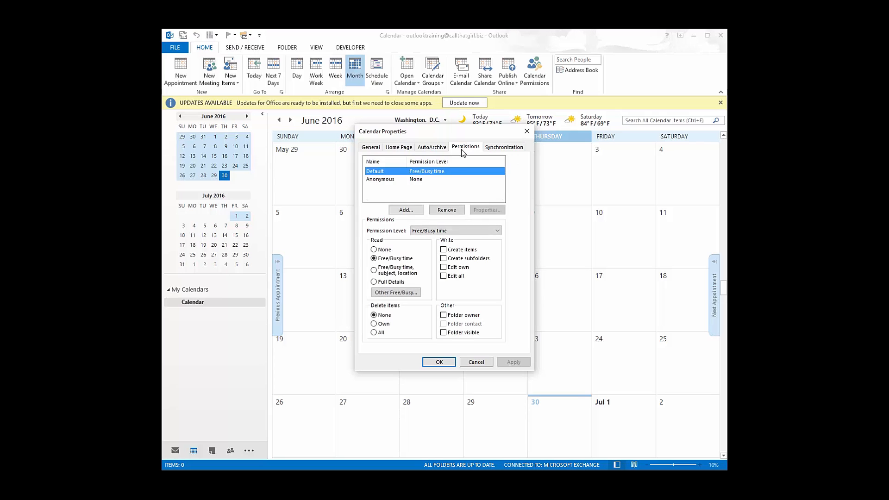
left_click(403, 211)
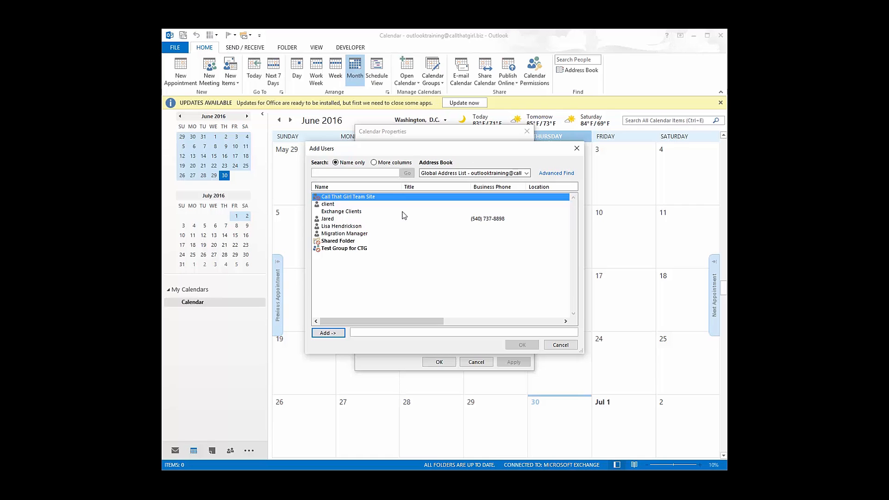
- Pick the colleague from the Global Address List and add them to the calendar permissions
left_click(459, 175)
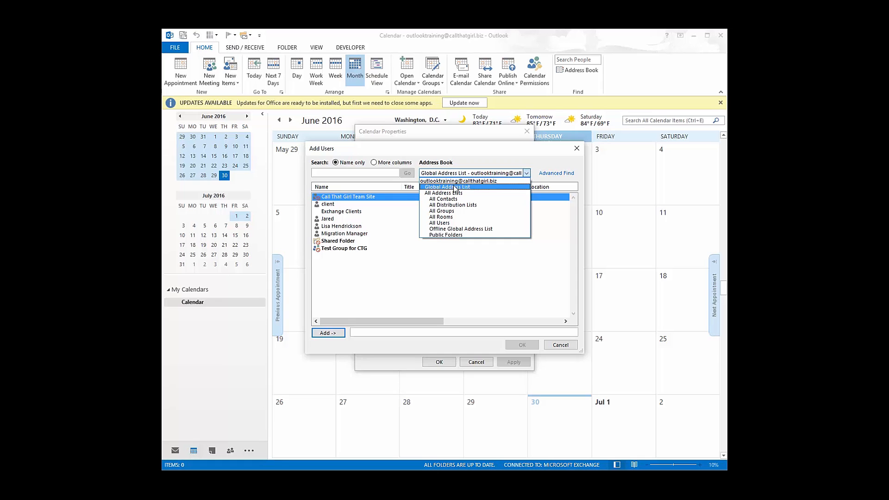
left_click(454, 187)
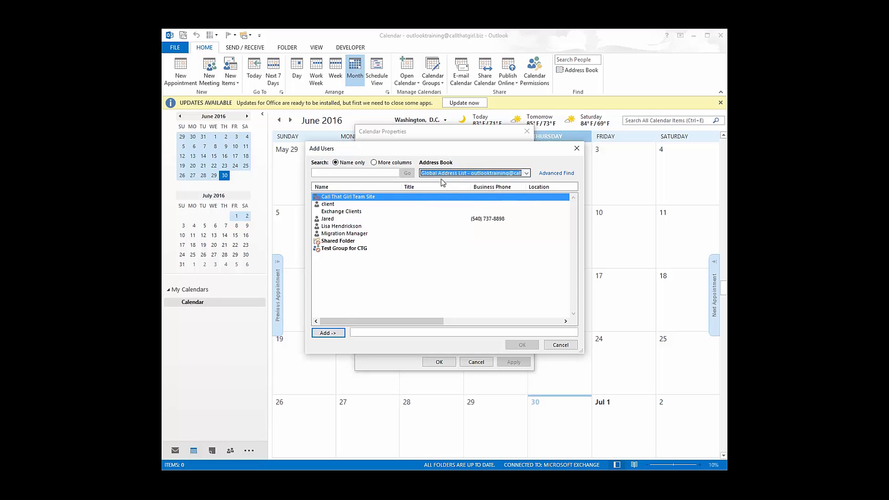
left_click(341, 227)
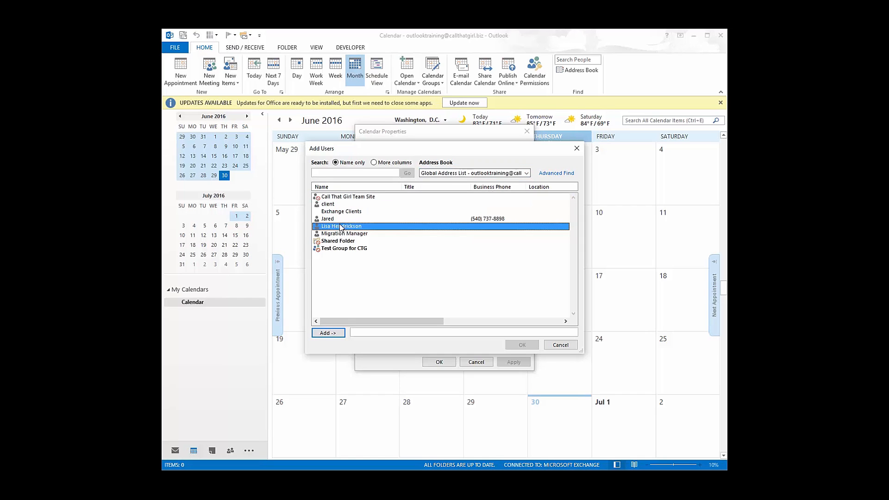
left_click(326, 334)
left_click(522, 345)
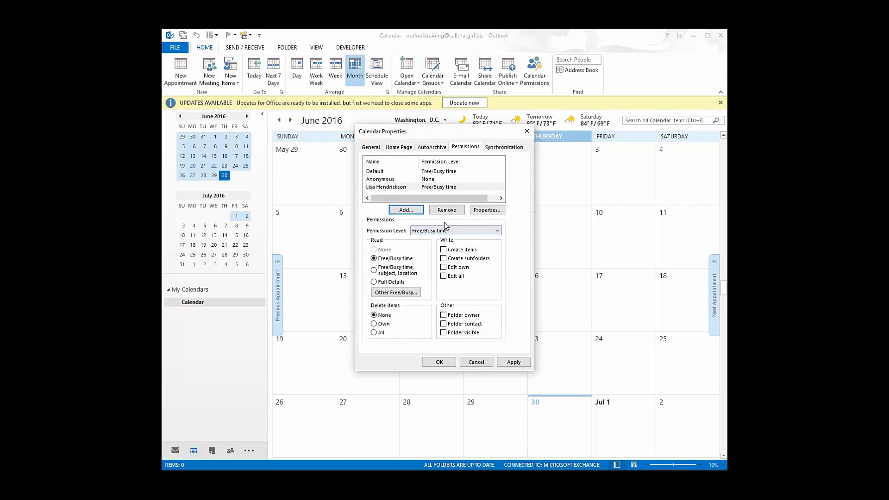
- Try several permission levels, settle on Publishing Editor for the colleague, and apply it
left_click(437, 231)
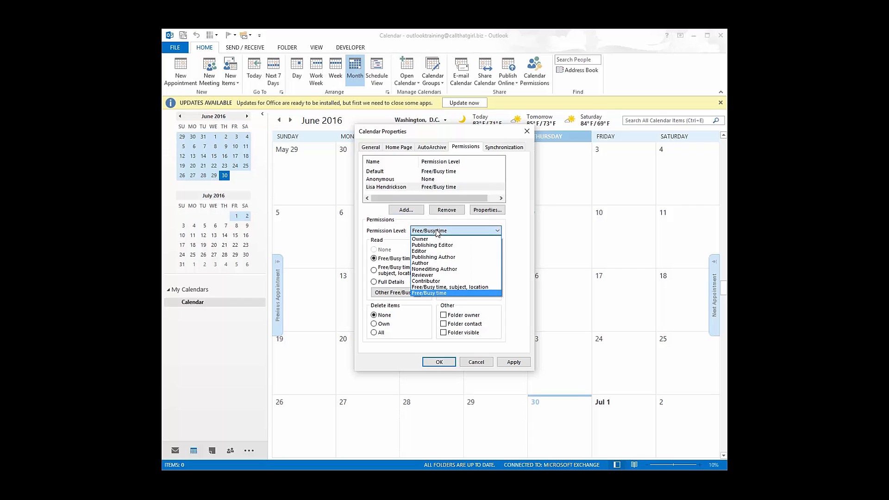
left_click(426, 287)
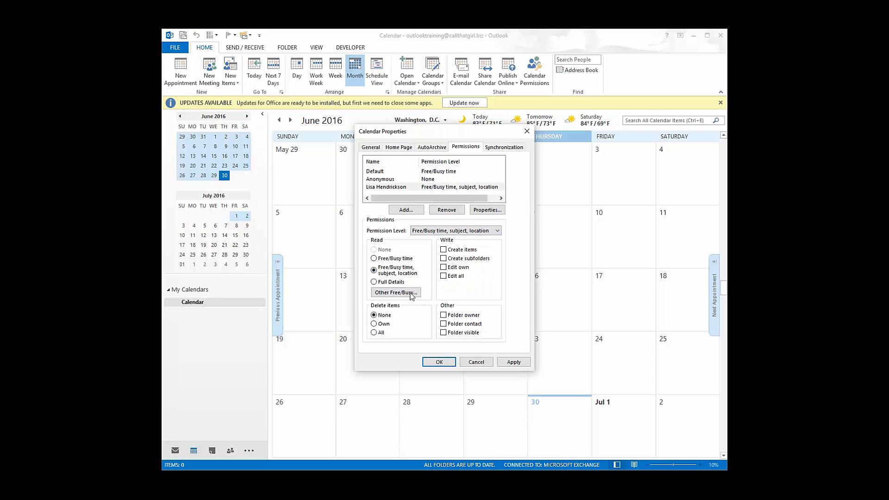
left_click(446, 233)
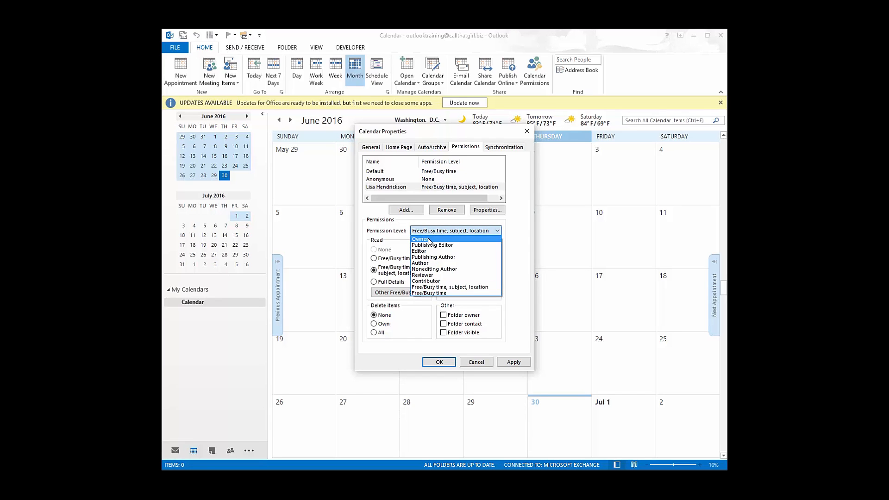
left_click(429, 240)
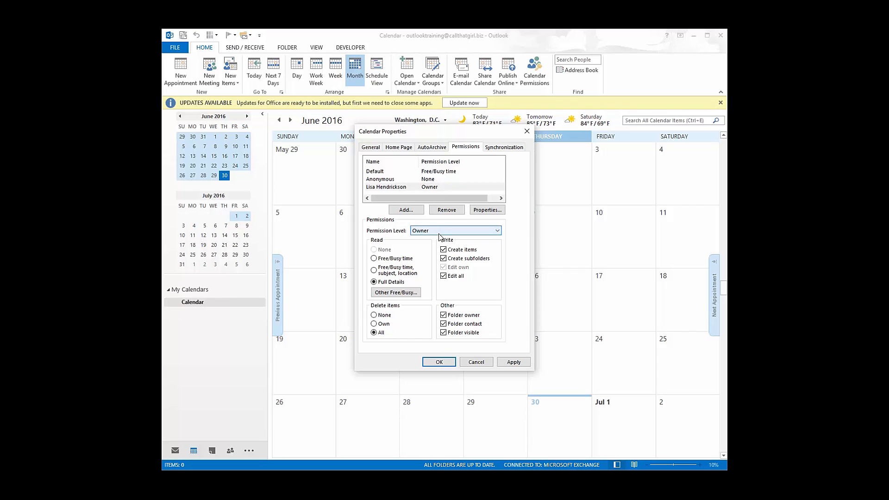
left_click(439, 231)
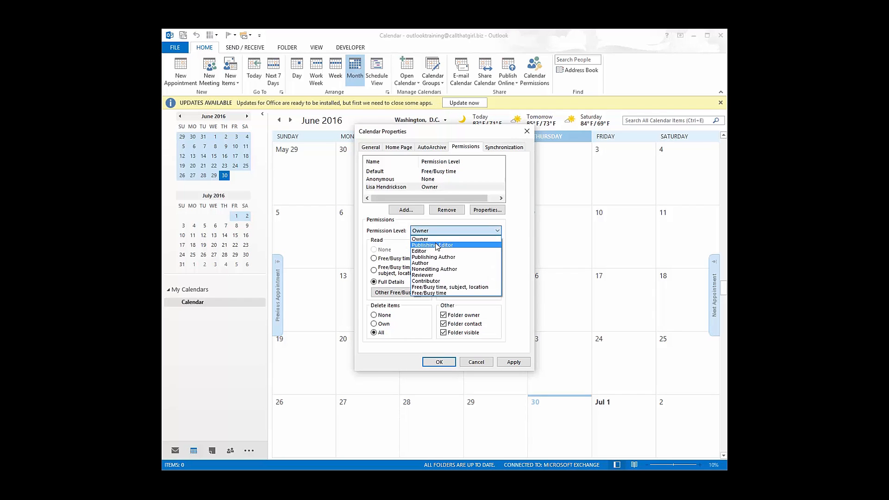
left_click(438, 245)
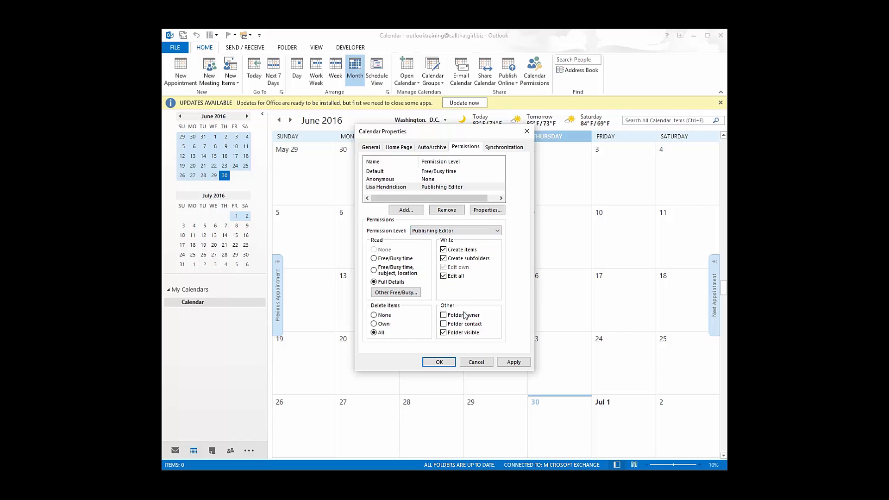
left_click(443, 232)
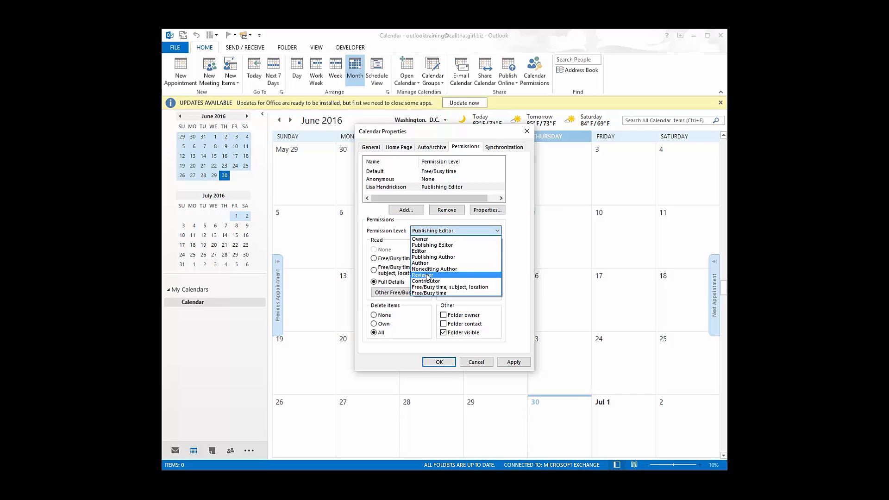
left_click(519, 274)
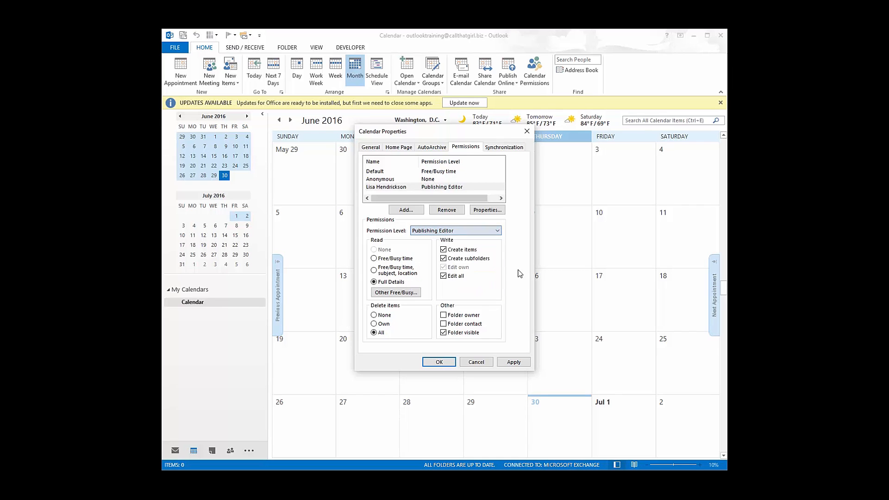
left_click(513, 362)
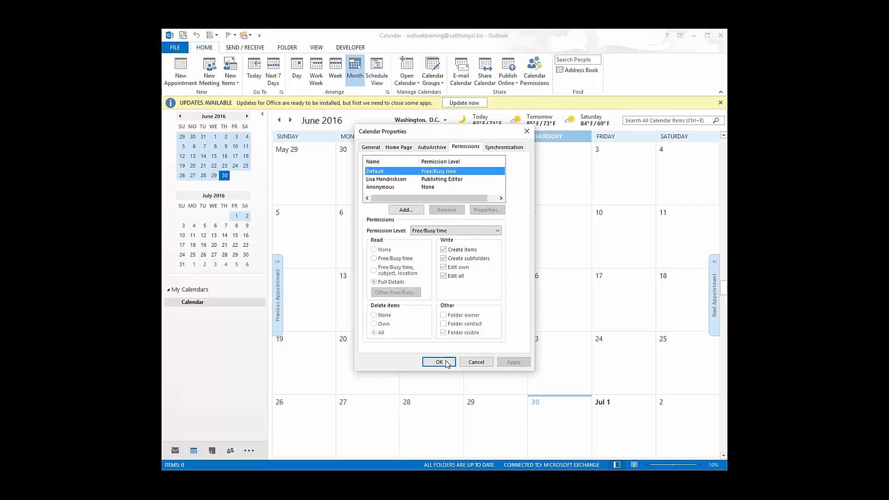
- Confirm the calendar properties, then open File > Open & Export > Other User's Folder
left_click(436, 362)
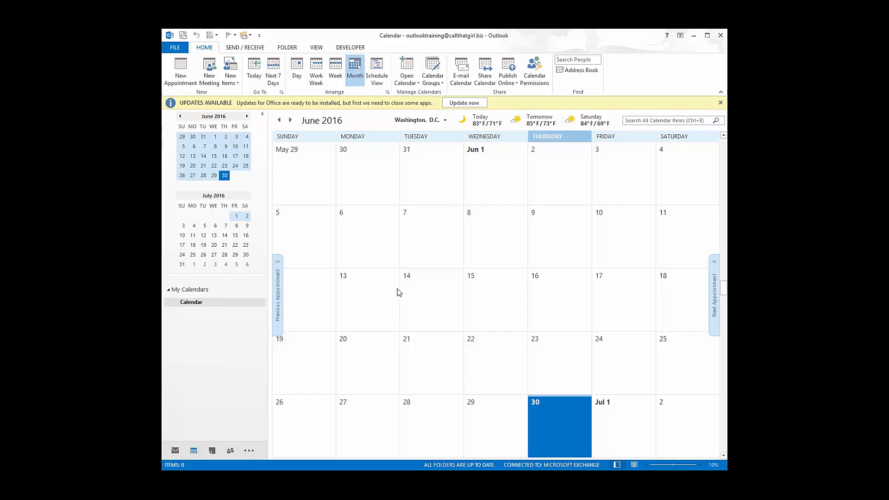
left_click(175, 46)
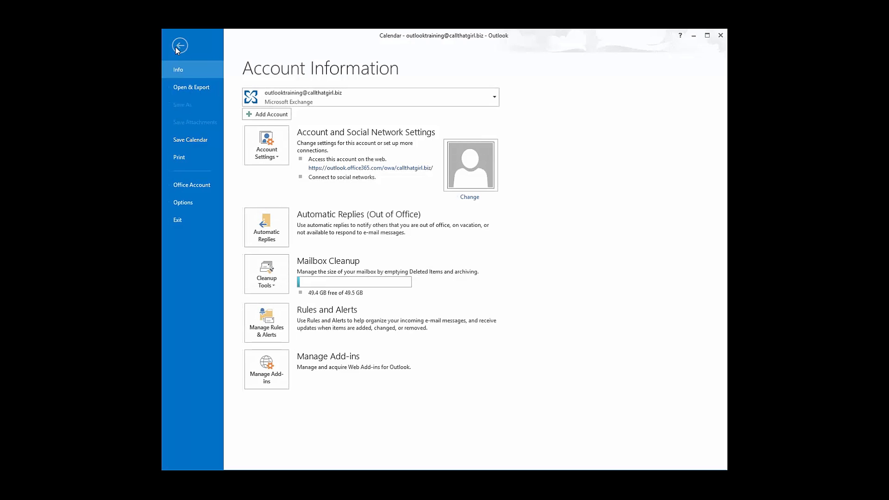
left_click(179, 87)
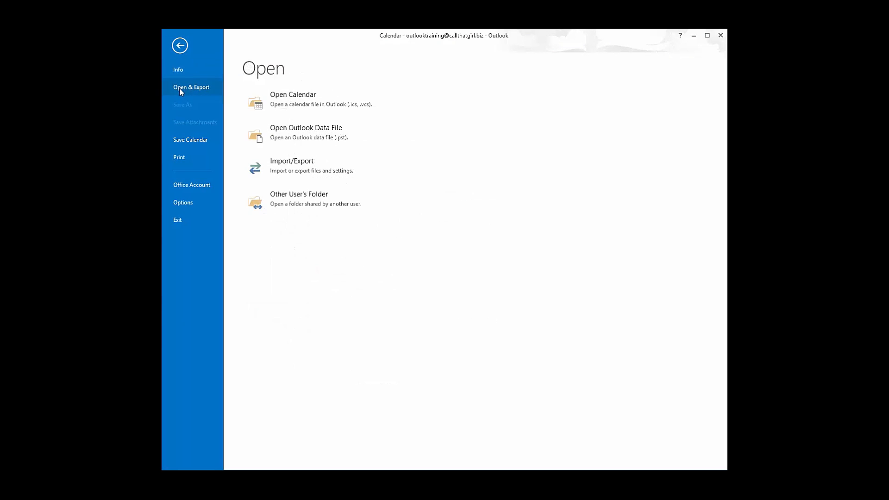
left_click(288, 203)
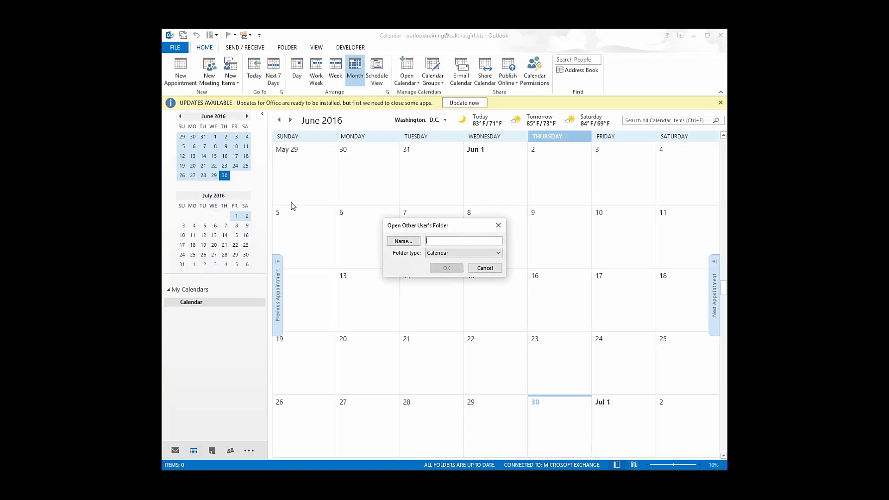
- Select the colleague from the Global Address List as owner and open their shared calendar
left_click(404, 241)
left_click(403, 241)
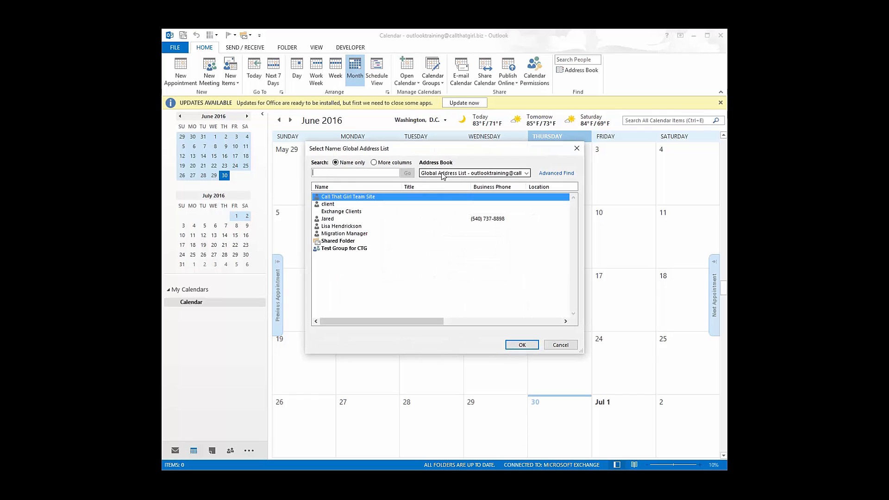
left_click(350, 227)
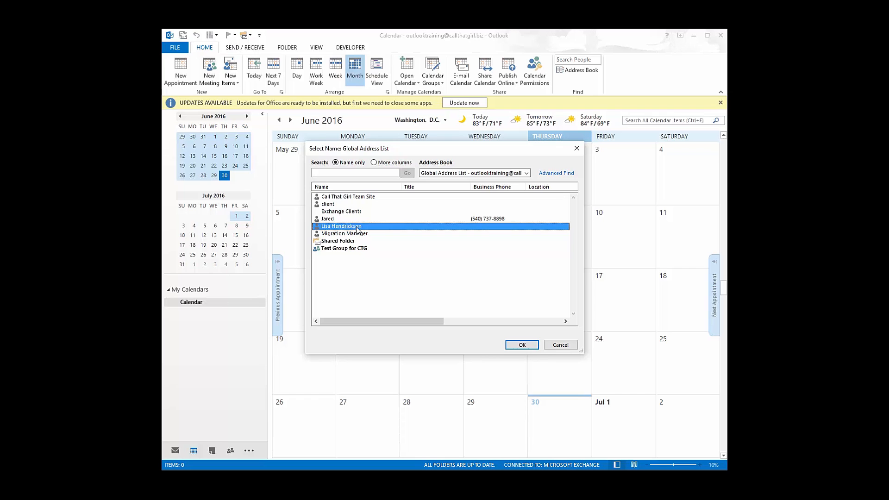
left_click(523, 346)
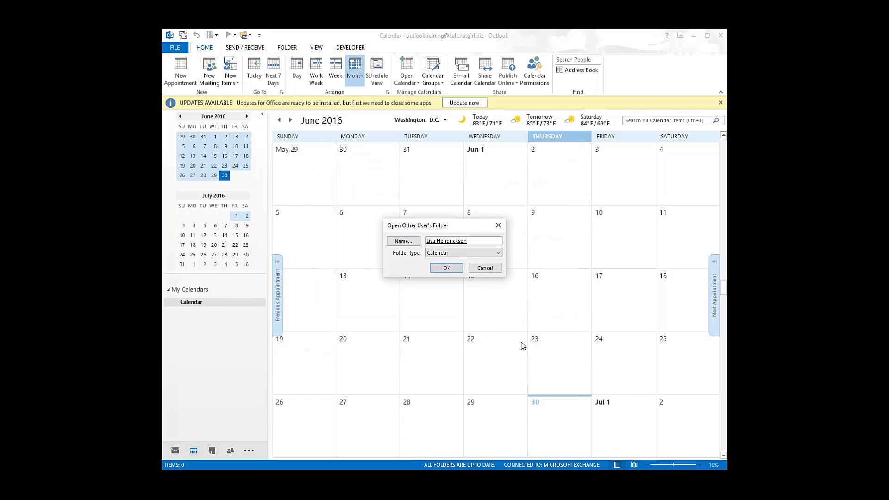
left_click(442, 269)
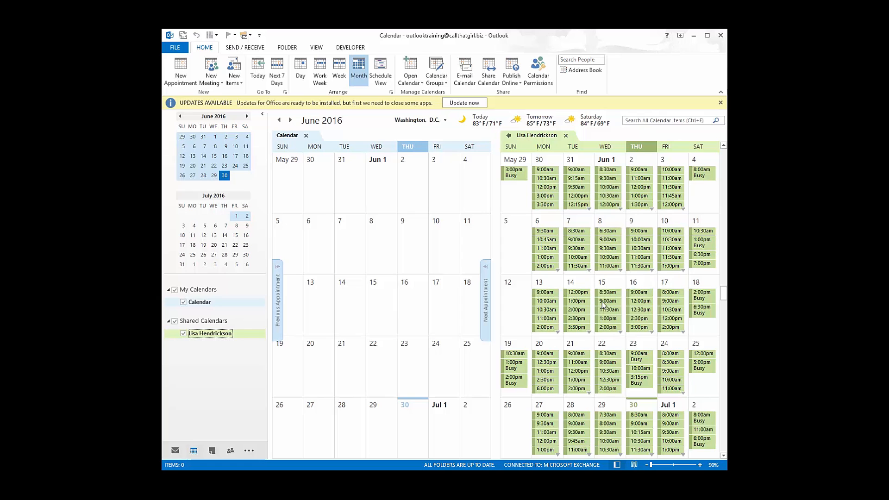
- Untick and re-tick Shared Calendars so the colleague's calendar shows beside your June 2016 month view
mouse_move(603, 304)
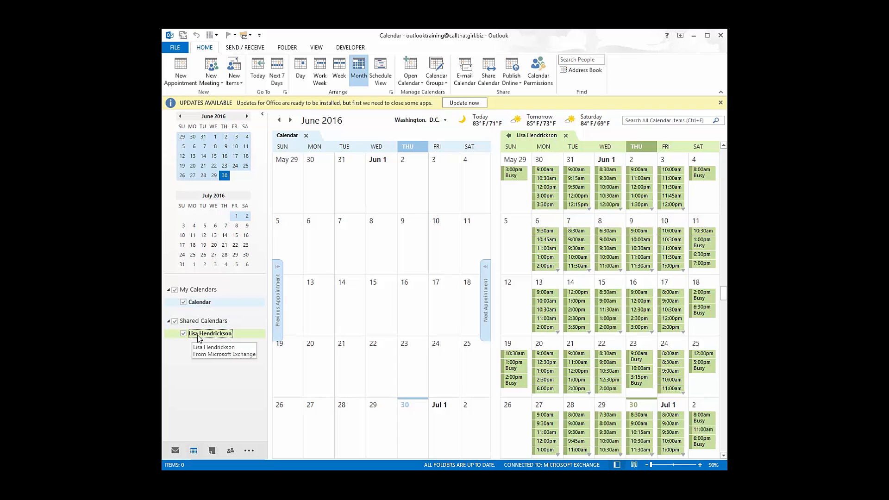
left_click(174, 321)
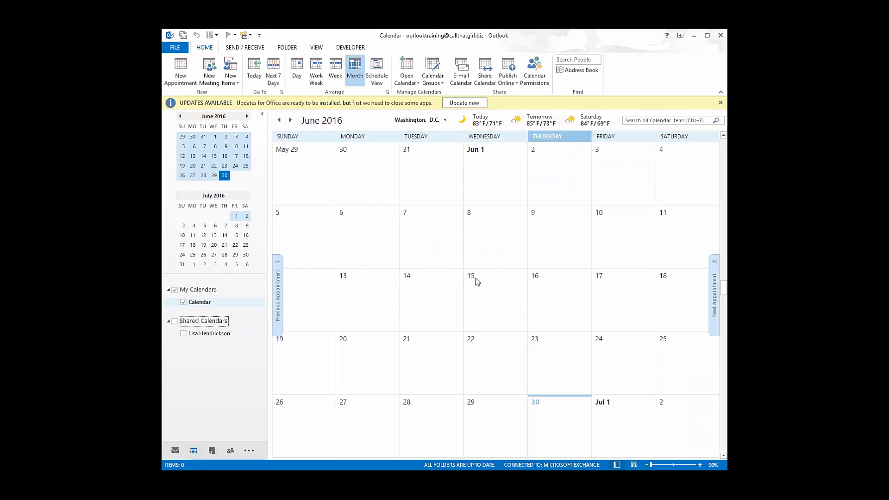
left_click(183, 334)
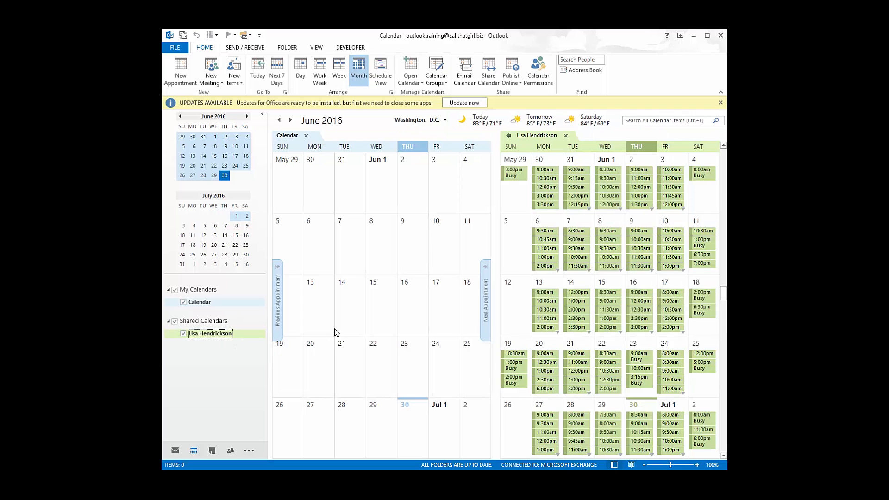
- Set the colleague's shared calendar color to pink
right_click(246, 336)
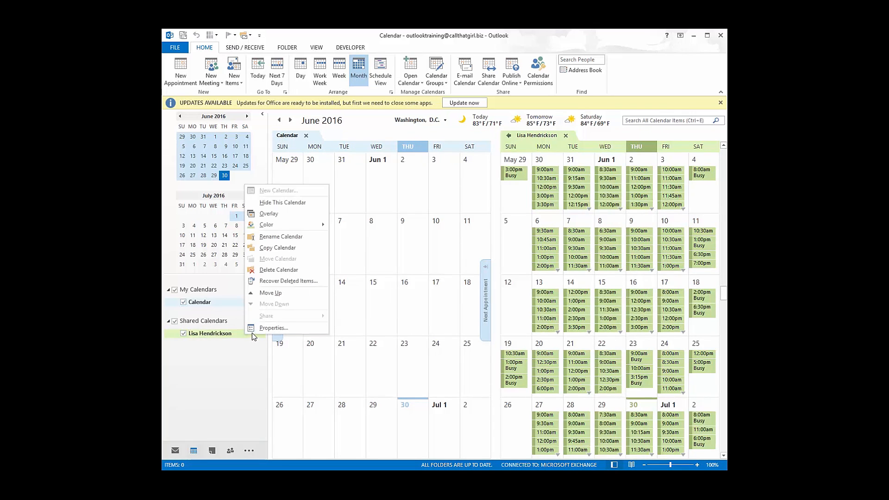
mouse_move(308, 225)
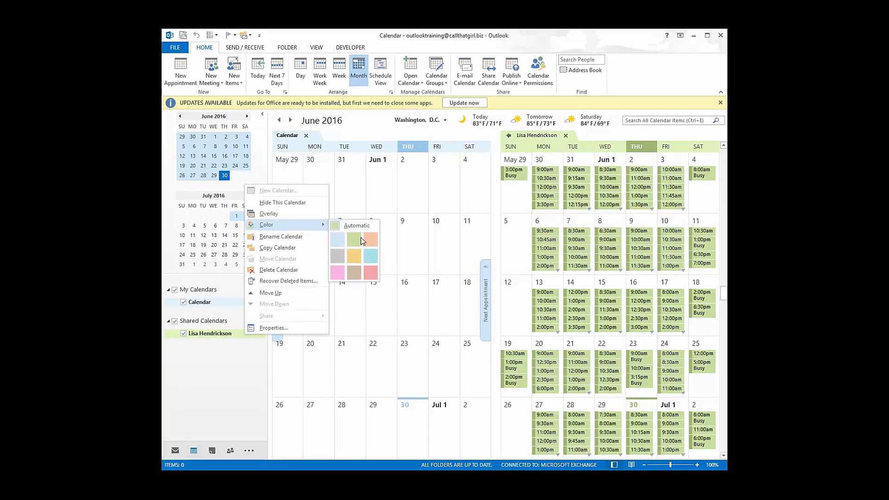
left_click(342, 271)
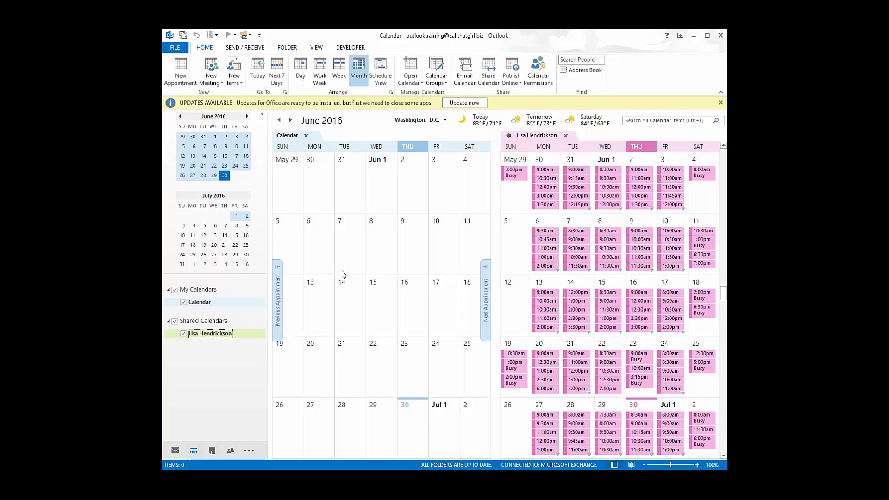
- Start a new meeting, add the colleague's e-mail address in Scheduling Assistant to see busy times, then discard it
left_click(213, 81)
left_click(219, 92)
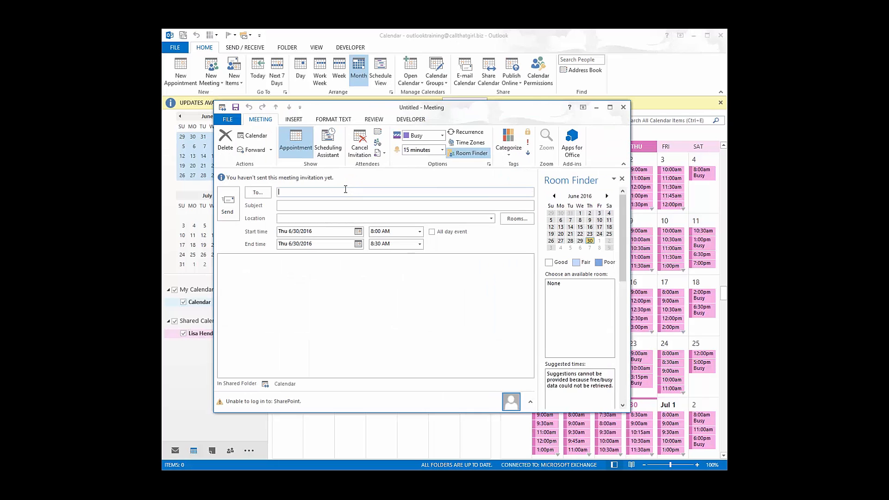
left_click(327, 151)
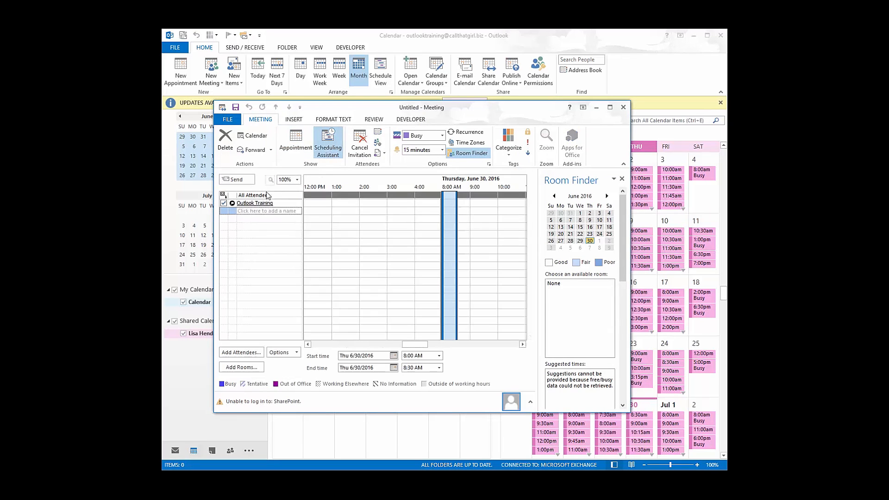
left_click(250, 212)
key("Return")
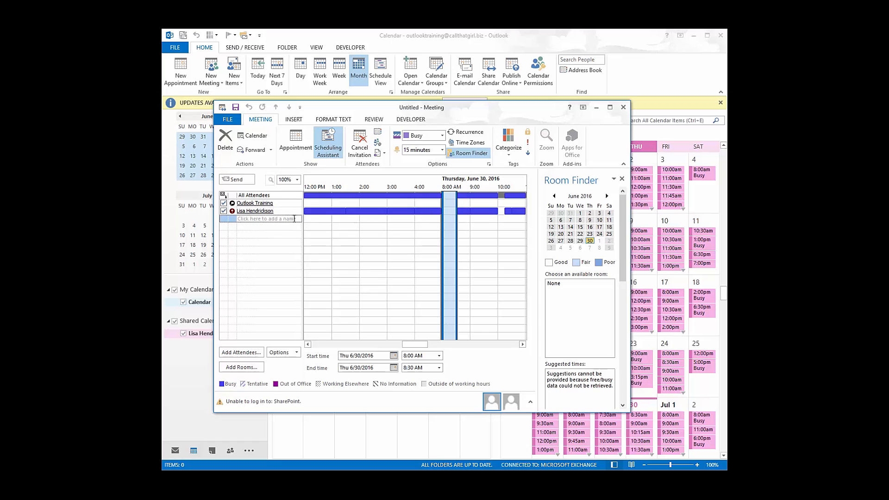
left_click(624, 108)
left_click(401, 288)
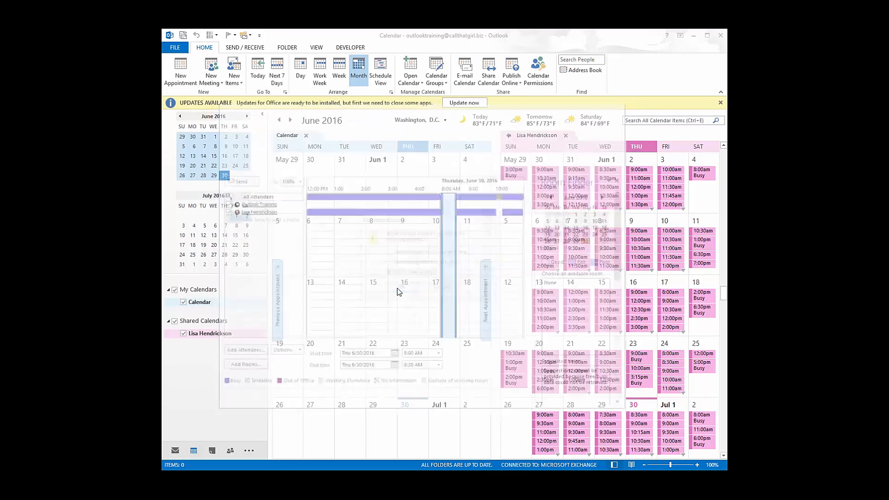
- Hide the Shared Calendars group and switch to the empty Contacts folder
left_click(175, 321)
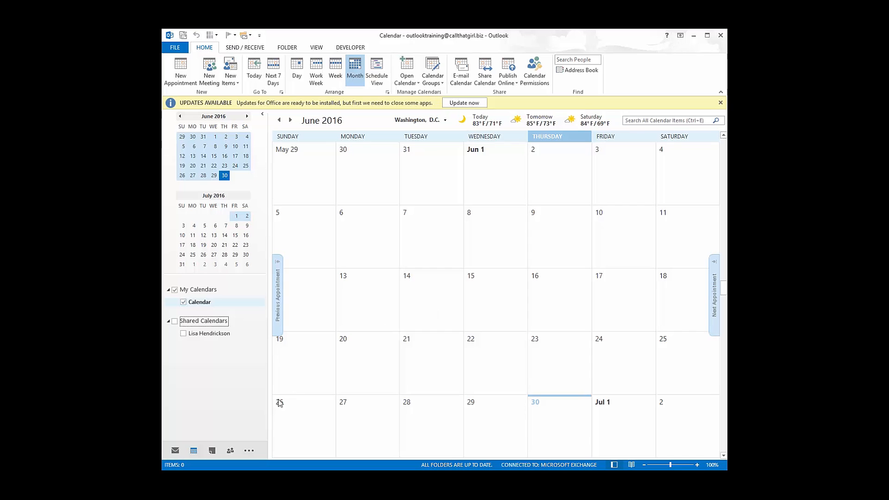
left_click(231, 451)
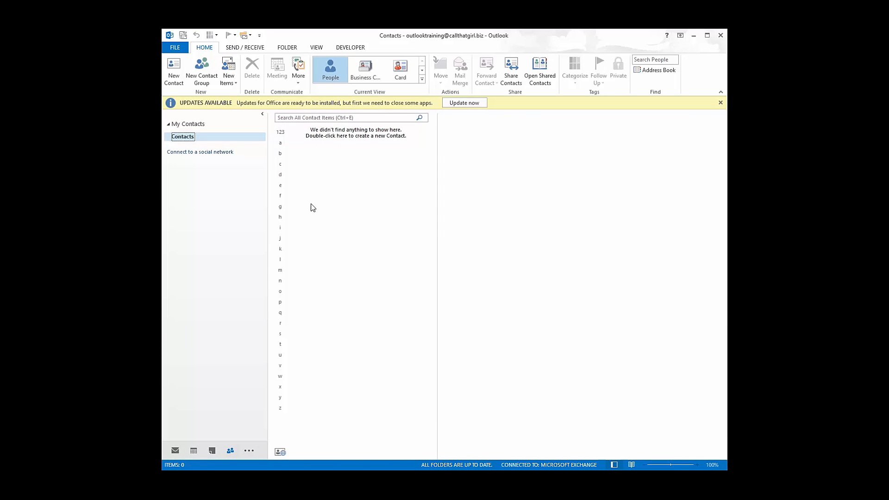
- Add the colleague to the Contacts folder's Permissions list from the address book
right_click(202, 142)
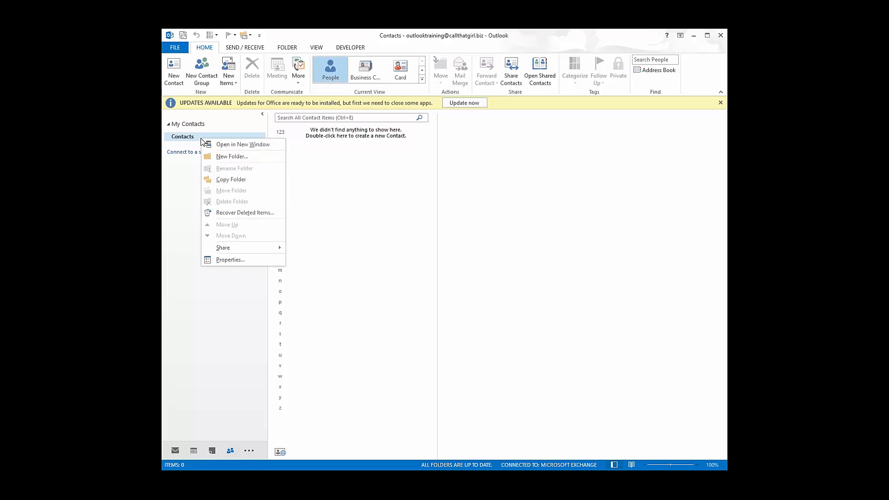
left_click(225, 258)
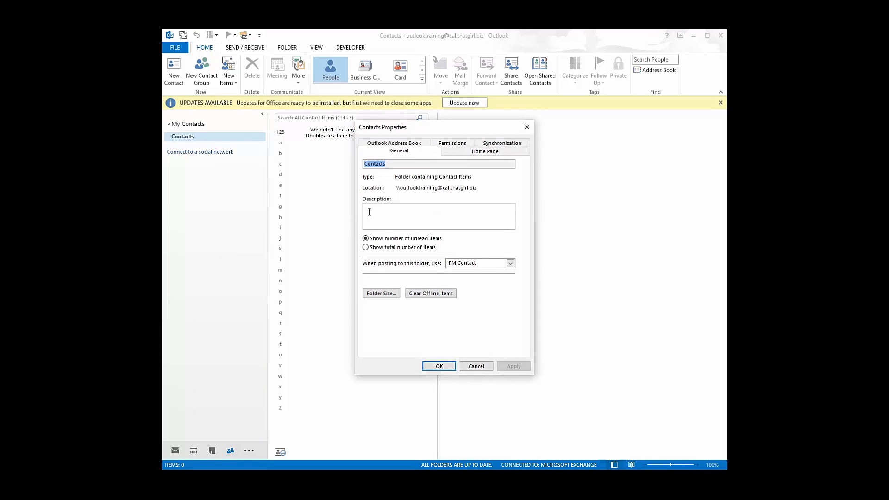
left_click(444, 146)
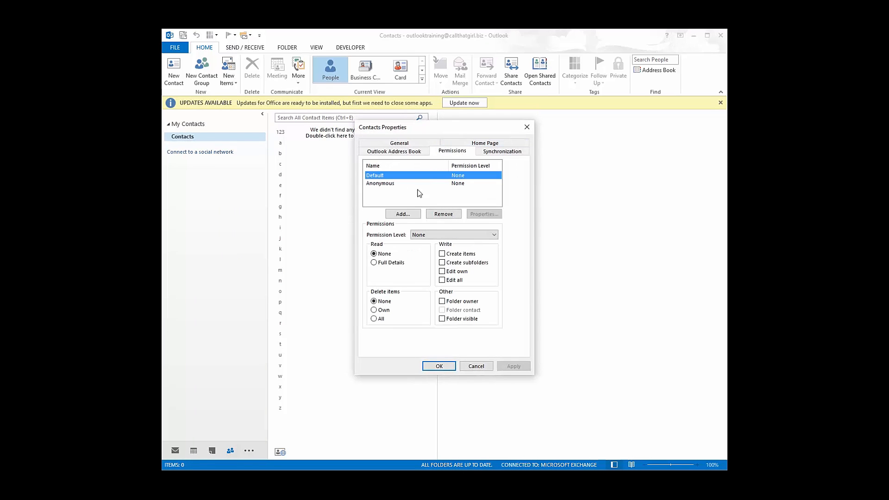
left_click(403, 214)
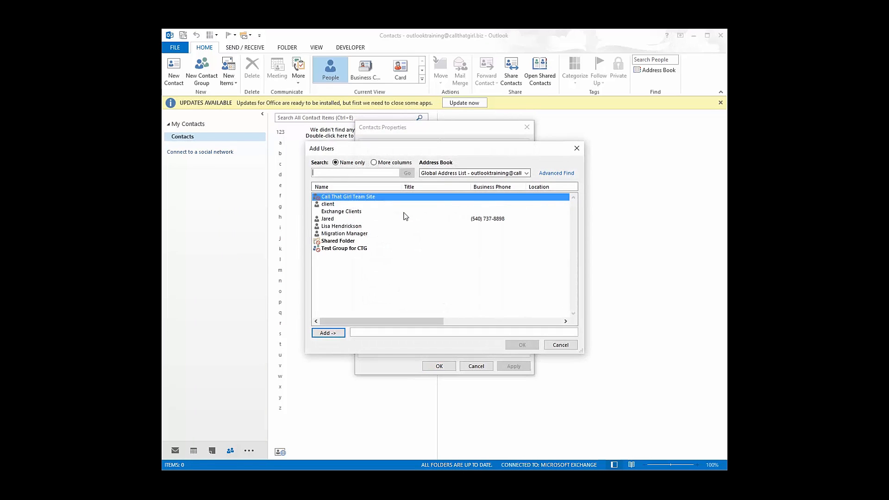
left_click(353, 227)
left_click(328, 333)
left_click(522, 345)
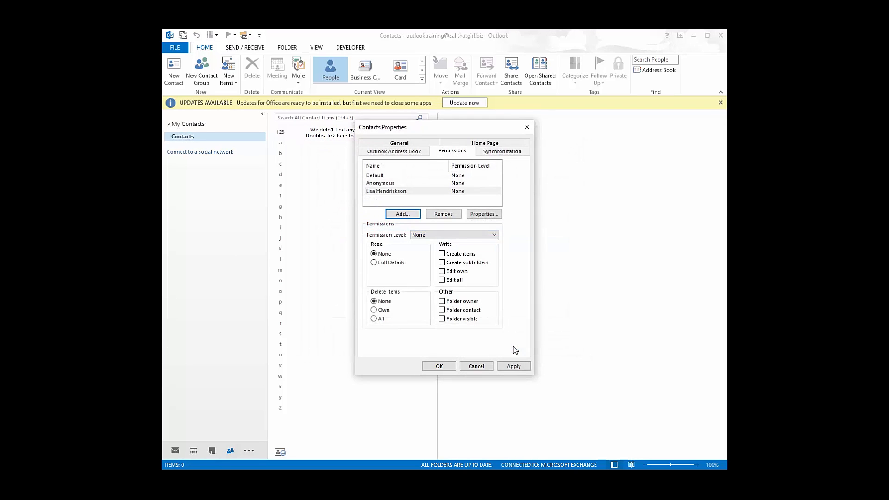
- Give the colleague Owner permission on Contacts and close the folder properties
left_click(442, 235)
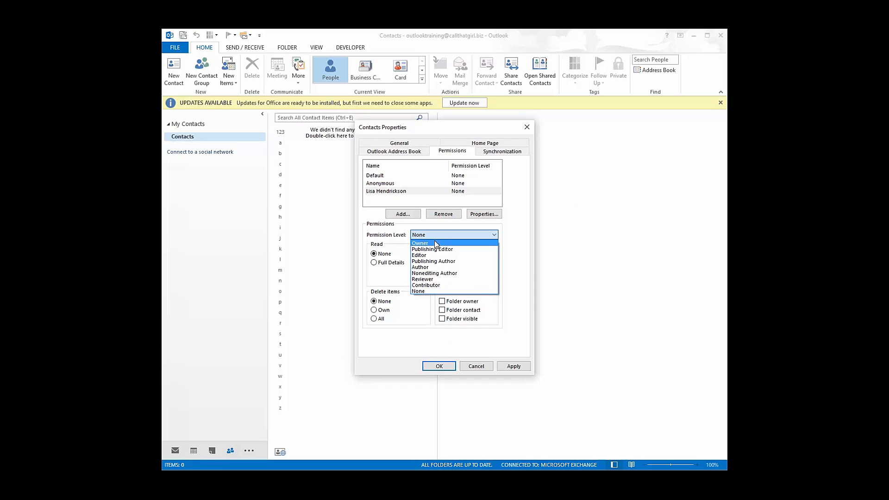
left_click(435, 244)
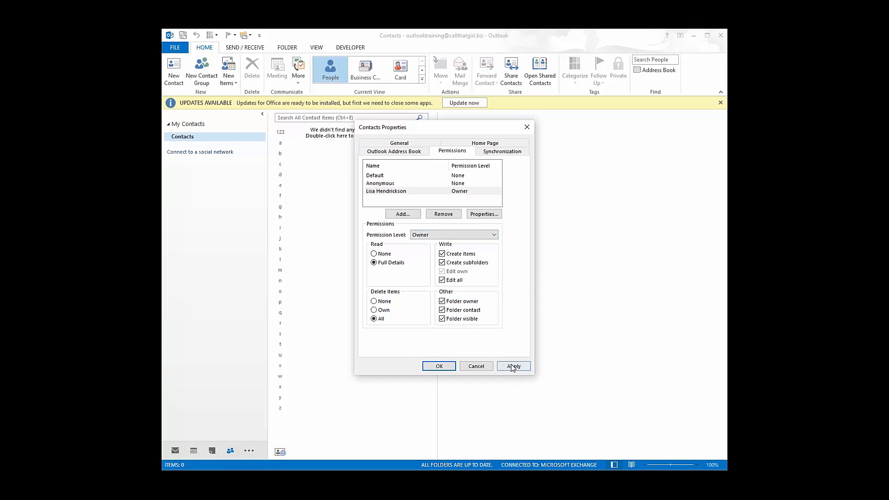
left_click(471, 366)
left_click(175, 47)
left_click(188, 88)
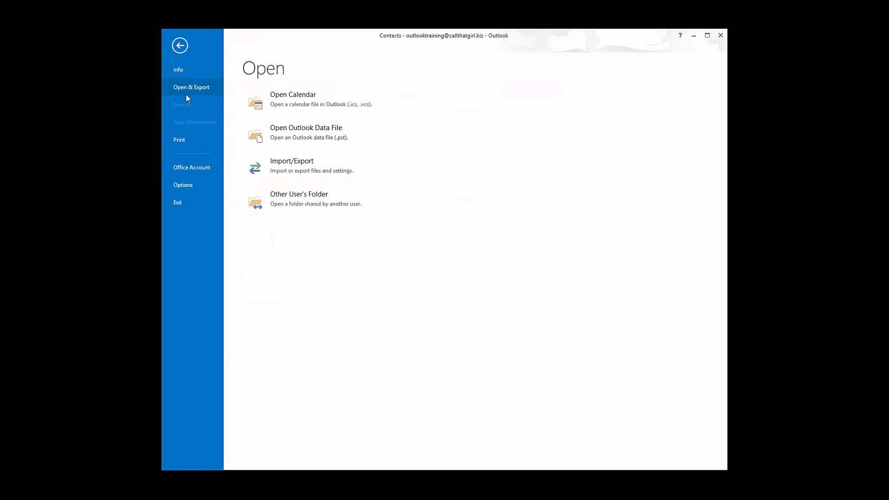
left_click(301, 206)
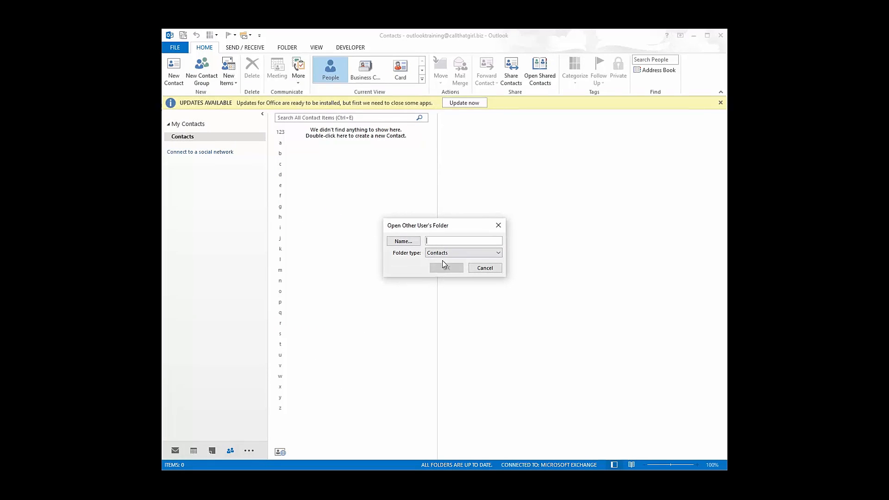
left_click(485, 269)
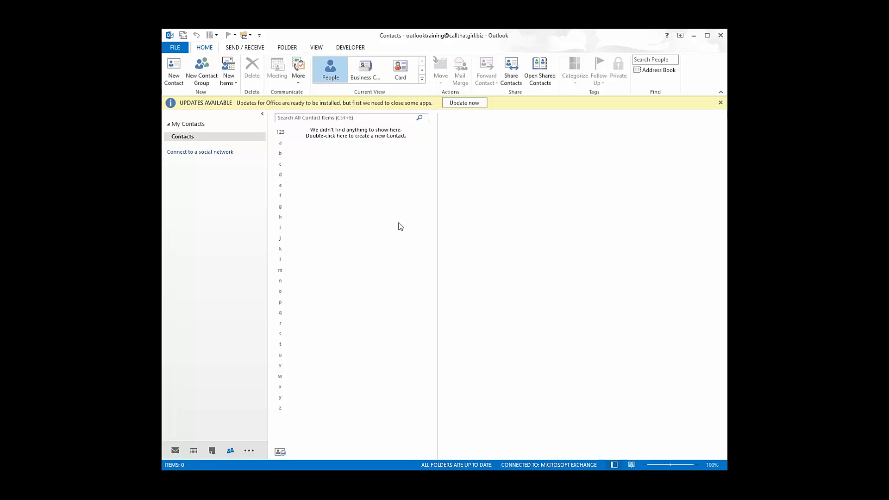
right_click(186, 138)
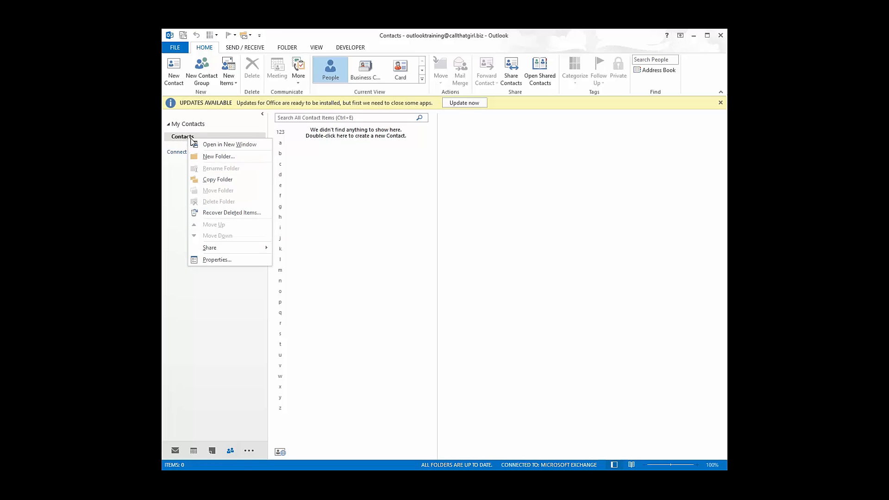
- Create a new folder named Test with Contacts as its location
left_click(211, 157)
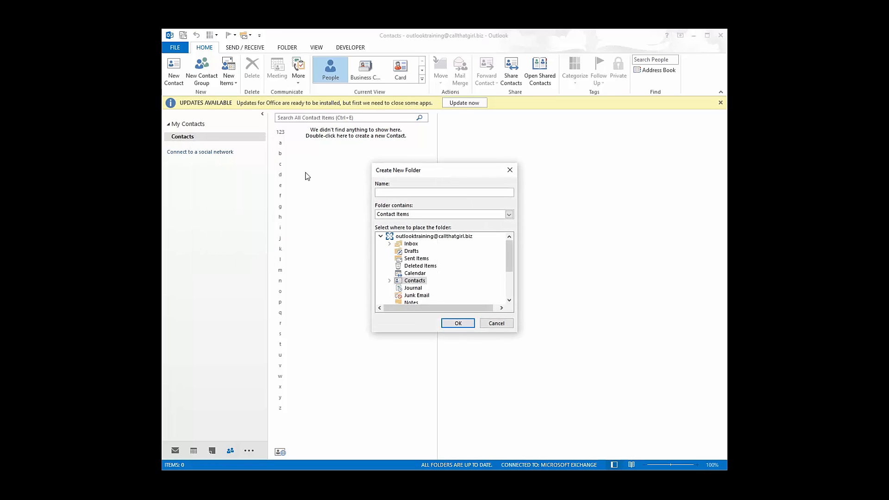
type("Test")
left_click(391, 280)
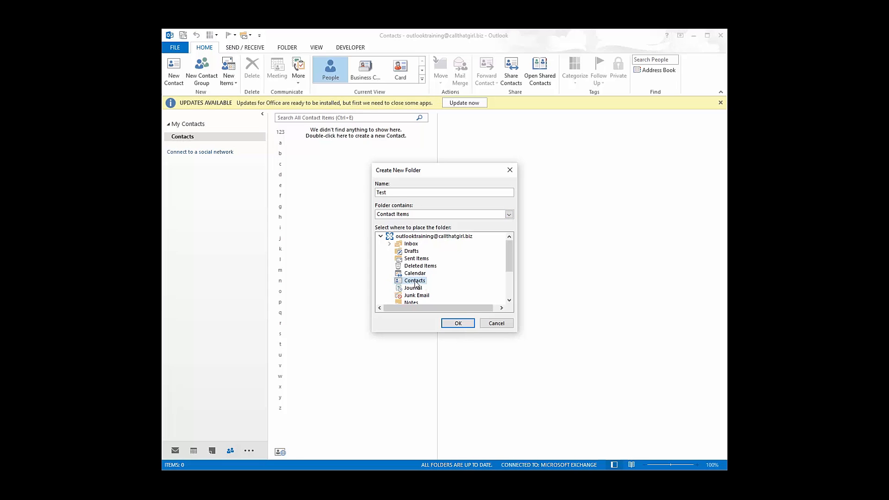
left_click(457, 325)
- Open the Test folder, go back to Contacts, then reopen Test
left_click(180, 149)
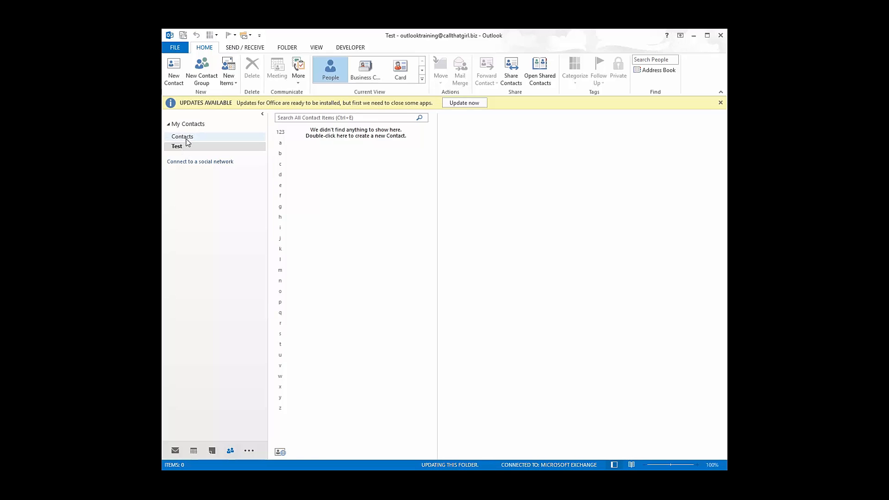
left_click(187, 139)
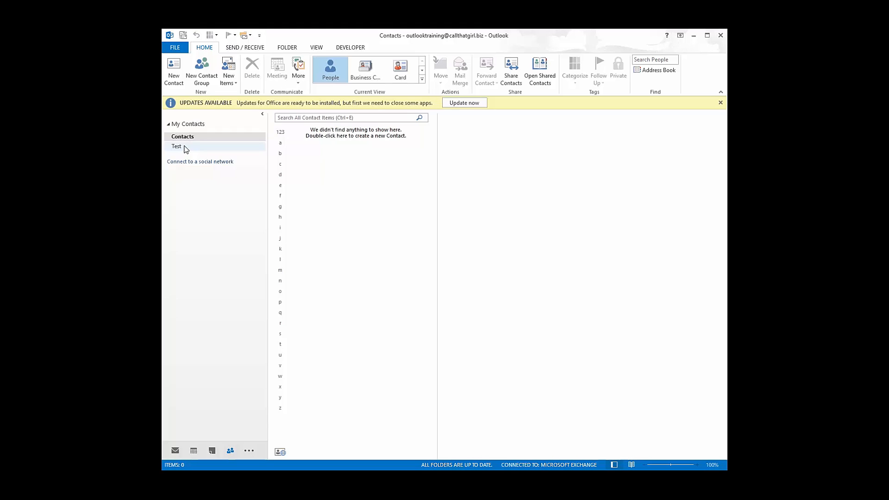
left_click(186, 149)
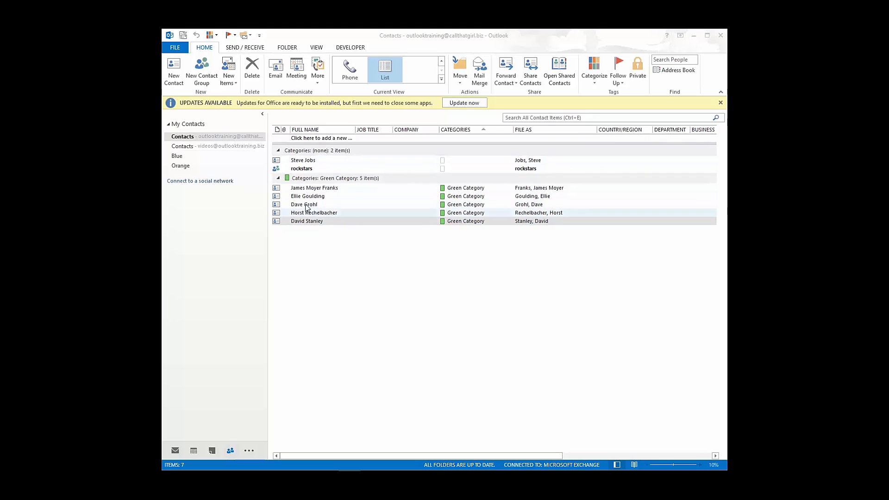
- Browse the Blue and Orange contact folders, ending on Blue
left_click(178, 157)
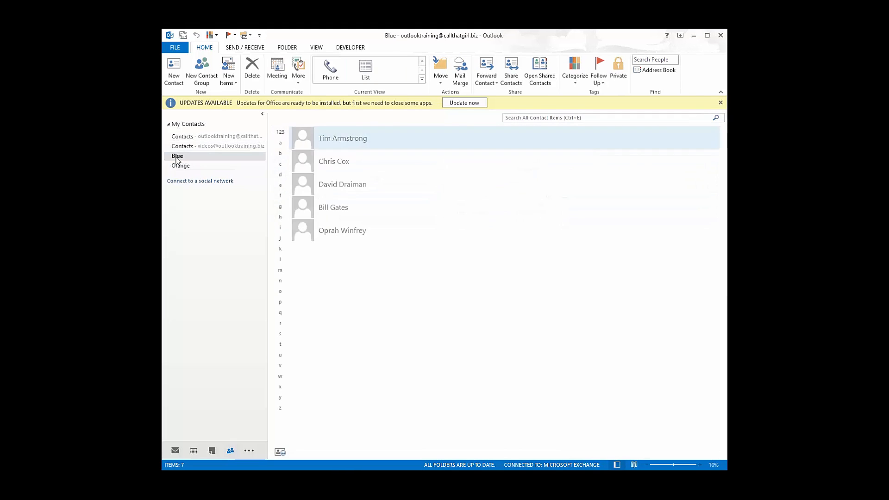
left_click(179, 165)
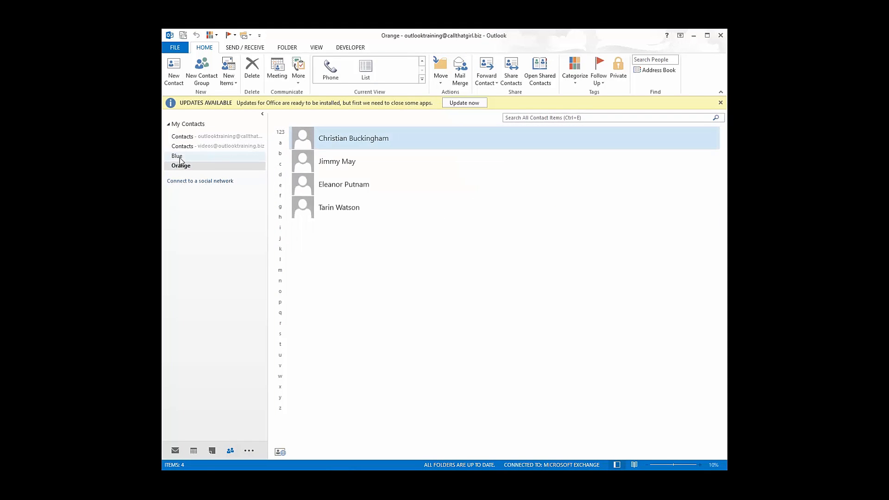
left_click(180, 158)
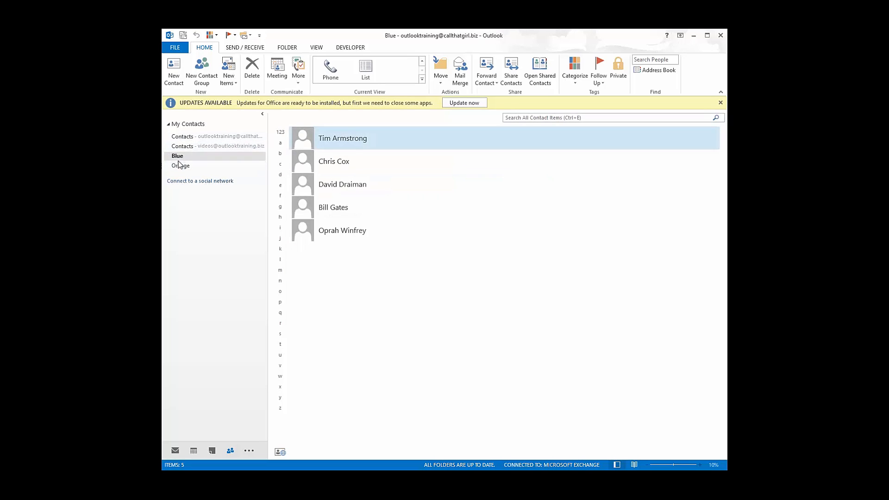
- Create a contacts folder named Green under Contacts, then open the main Contacts folder
right_click(185, 136)
left_click(217, 154)
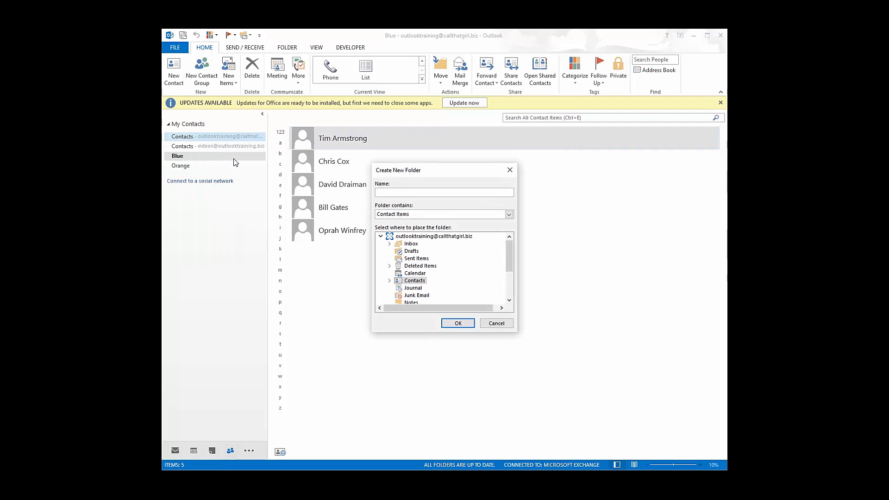
type("Green")
key("Return")
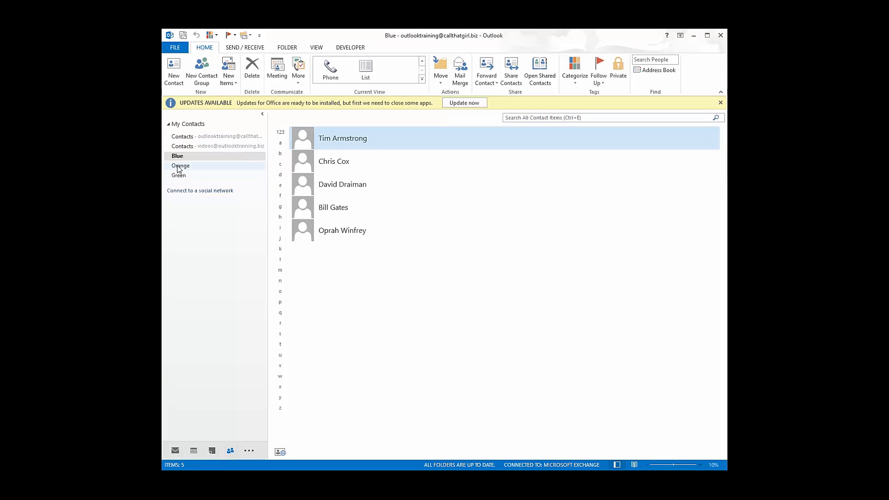
left_click(182, 137)
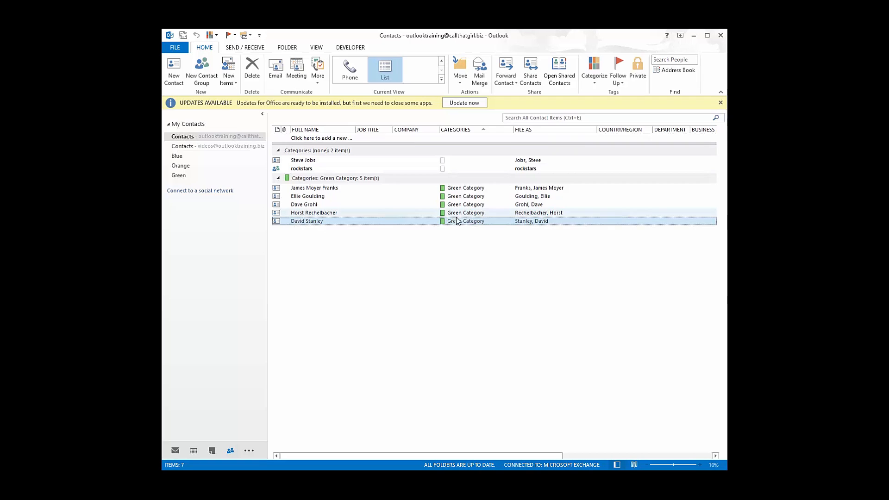
- Move the five Green Category contacts into the Green folder
left_click(347, 188, "shift")
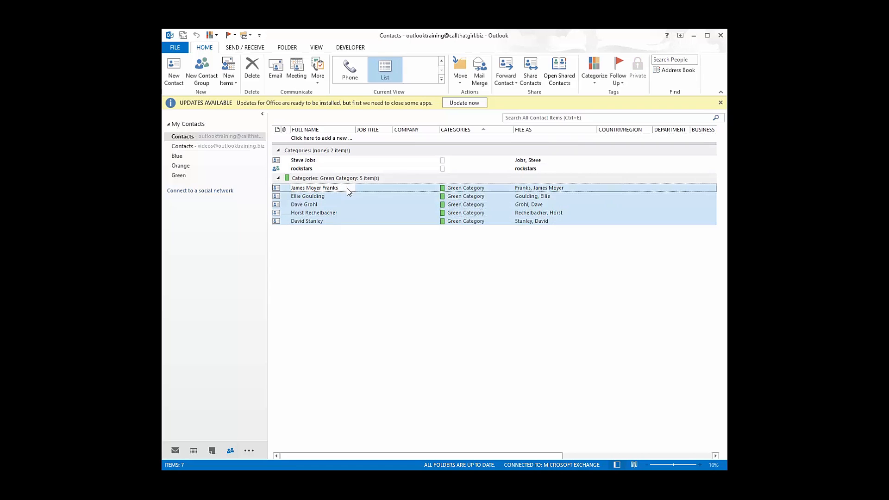
right_click(372, 186)
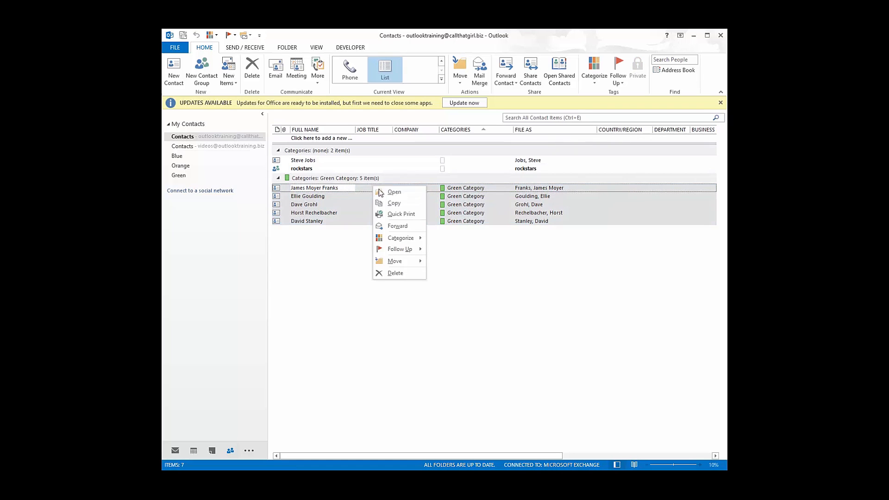
mouse_move(395, 261)
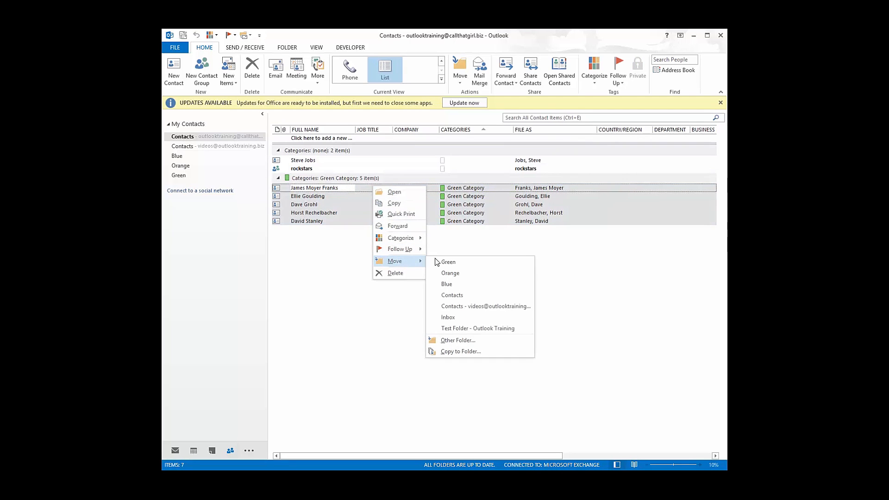
left_click(463, 262)
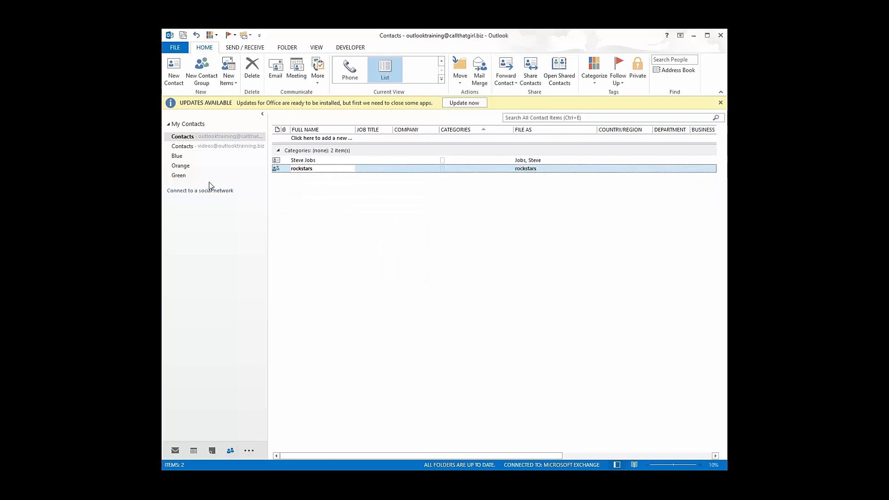
- Check the Green and Blue folders, then select a remaining contact in main Contacts
left_click(181, 176)
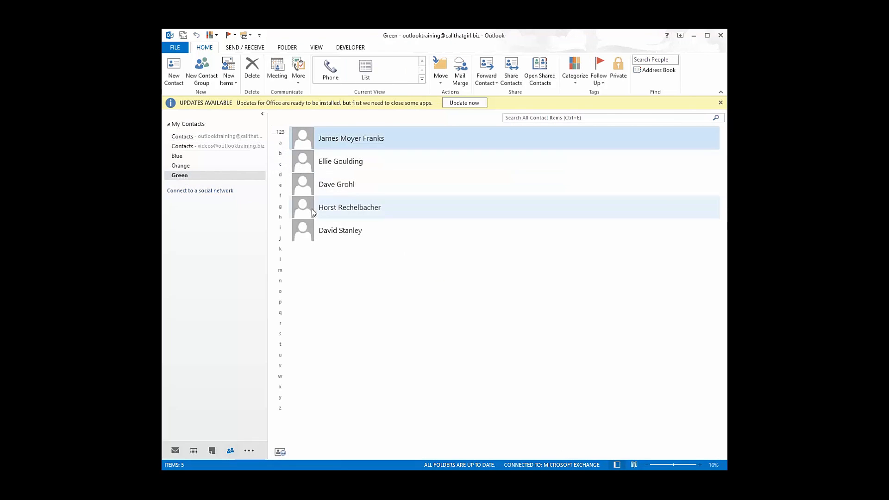
left_click(180, 157)
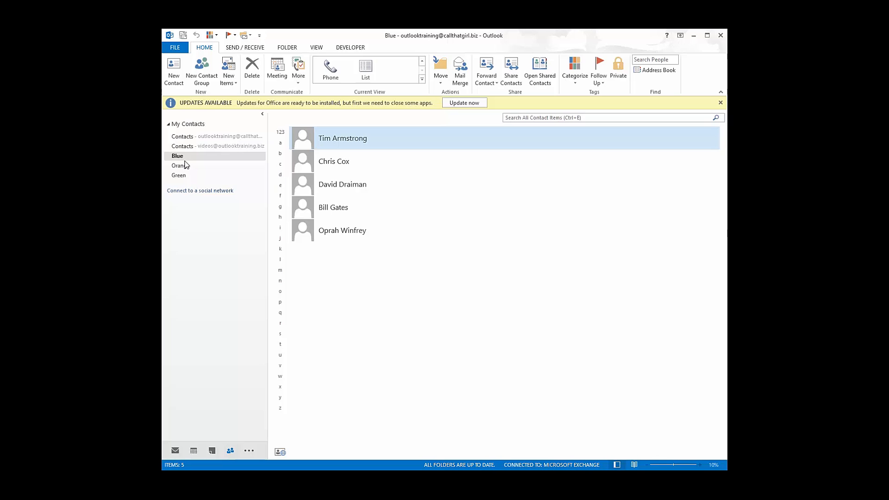
left_click(181, 138)
left_click(317, 161)
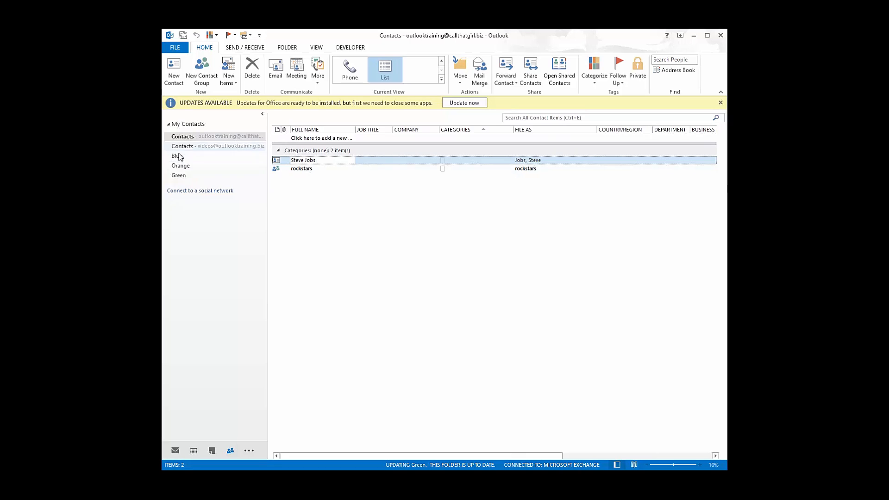
- Copy the selected contact to the Orange folder with Copy to Folder
right_click(360, 160)
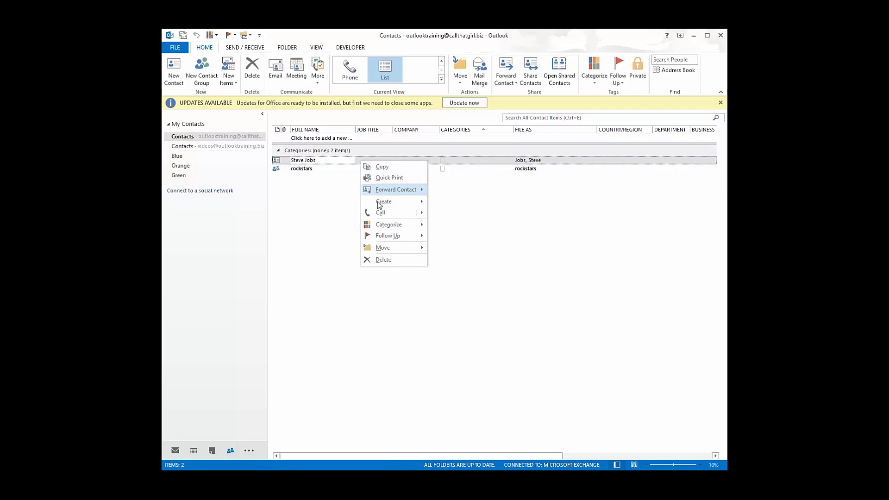
mouse_move(383, 250)
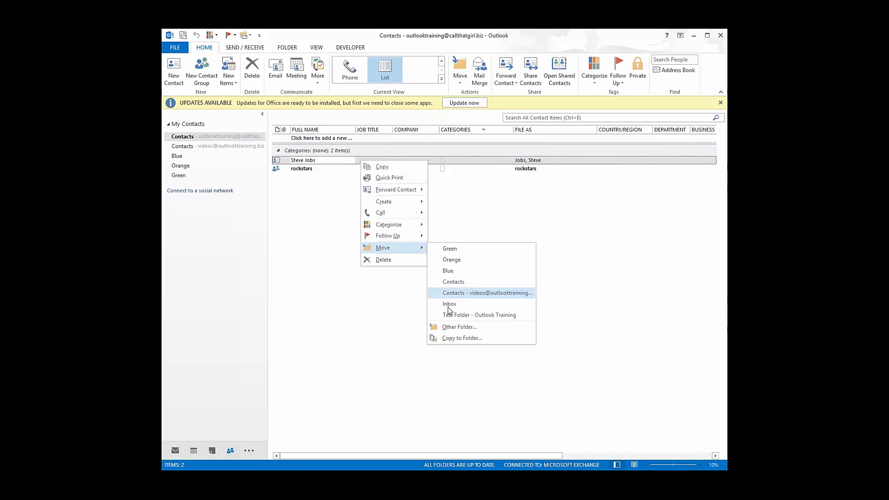
left_click(459, 339)
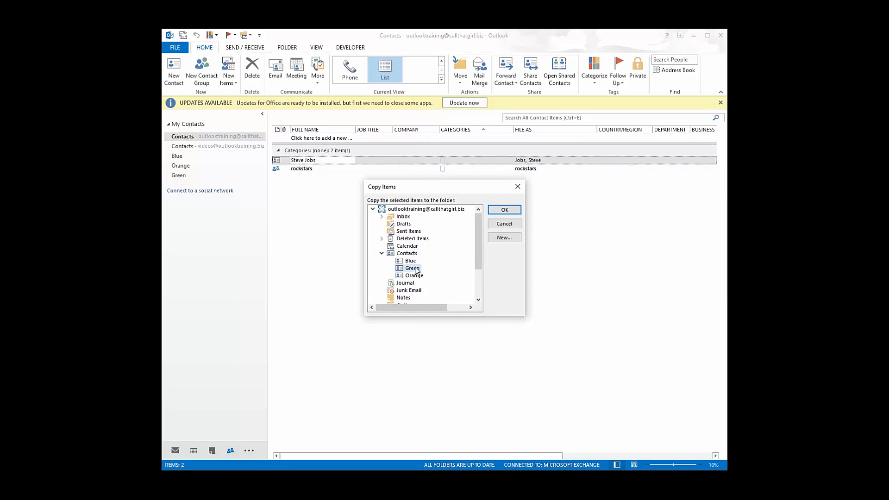
left_click(415, 276)
left_click(499, 213)
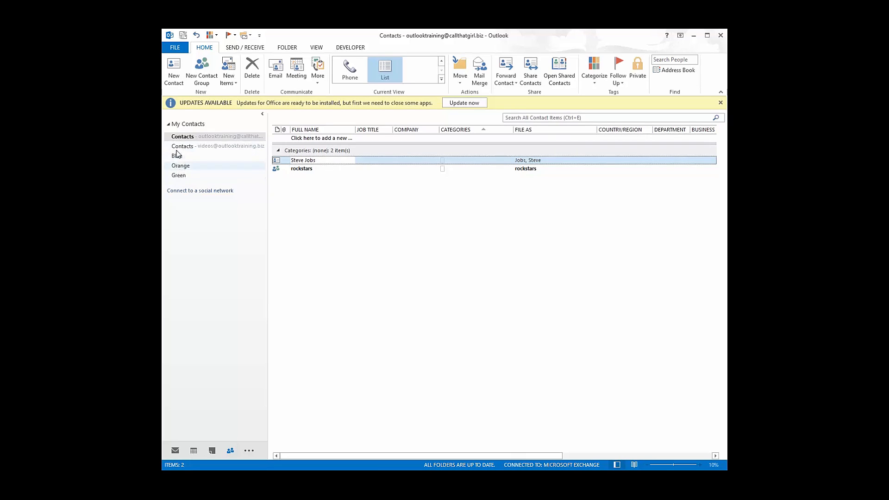
- Confirm the Orange folder now lists five contacts and start a new contact group
left_click(365, 161)
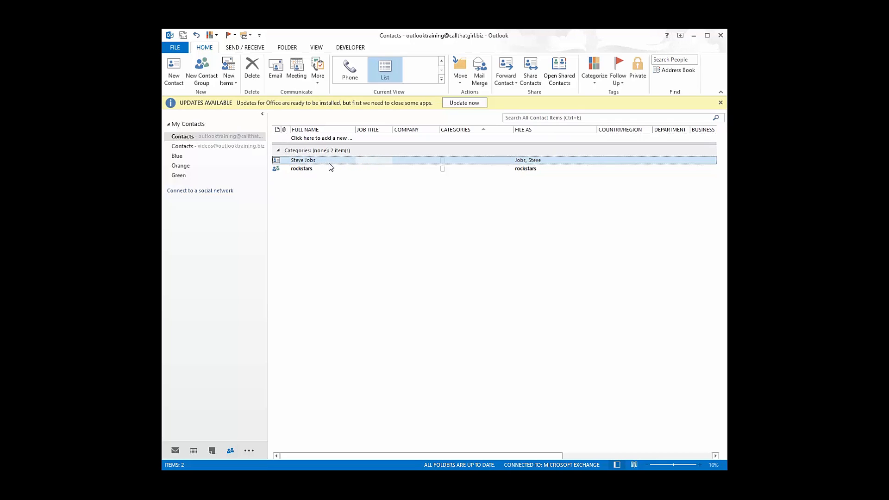
left_click(187, 167)
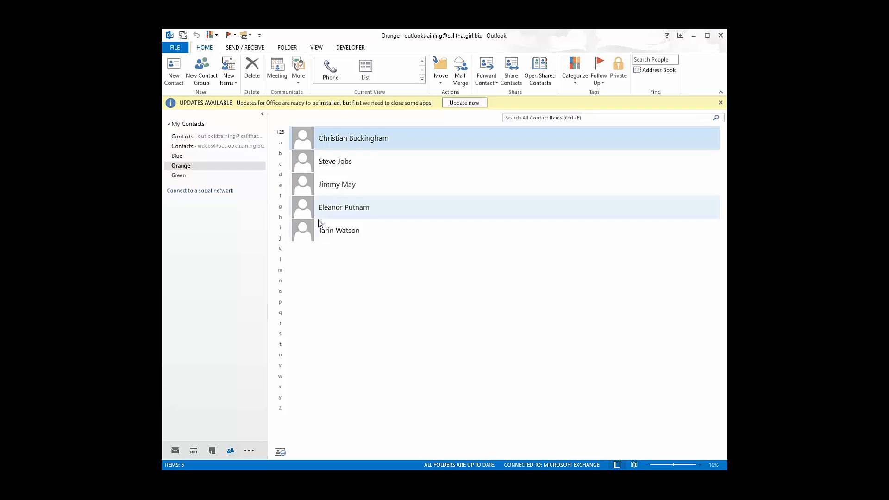
left_click(202, 71)
- Name the group Orange, add all five Orange-folder contacts as members, save it, and return to Mail
type("Orange")
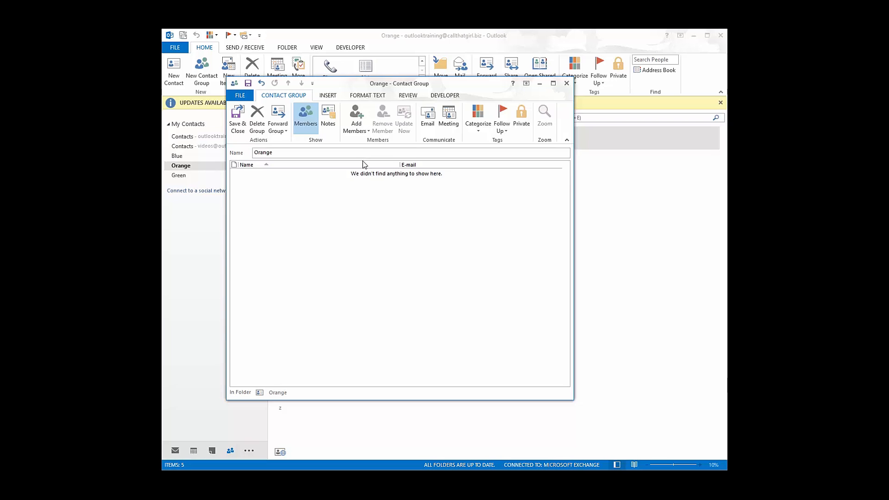
left_click(360, 122)
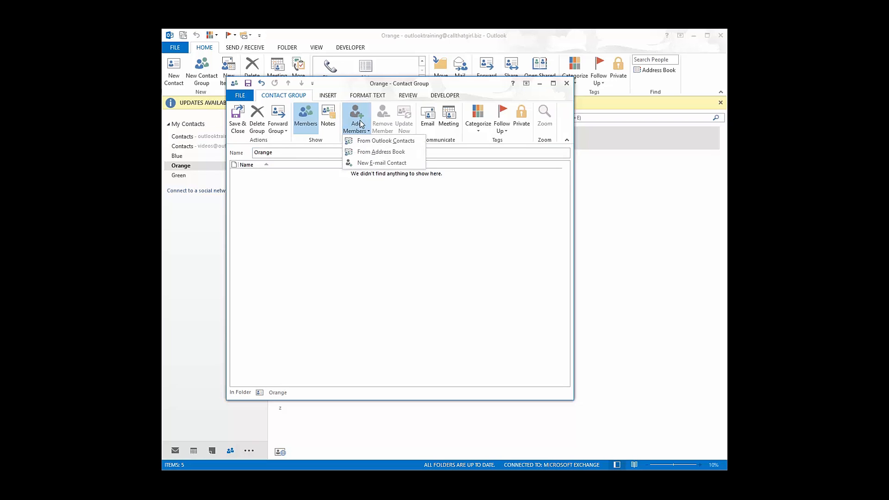
left_click(363, 141)
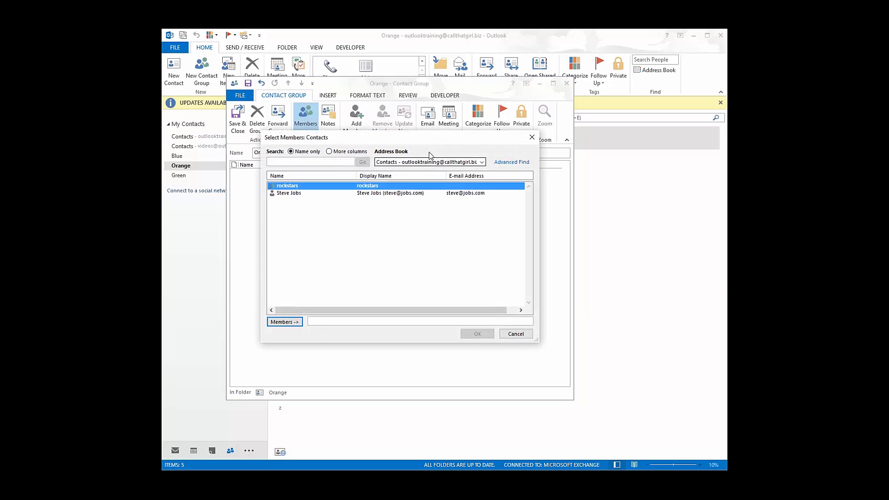
left_click(418, 163)
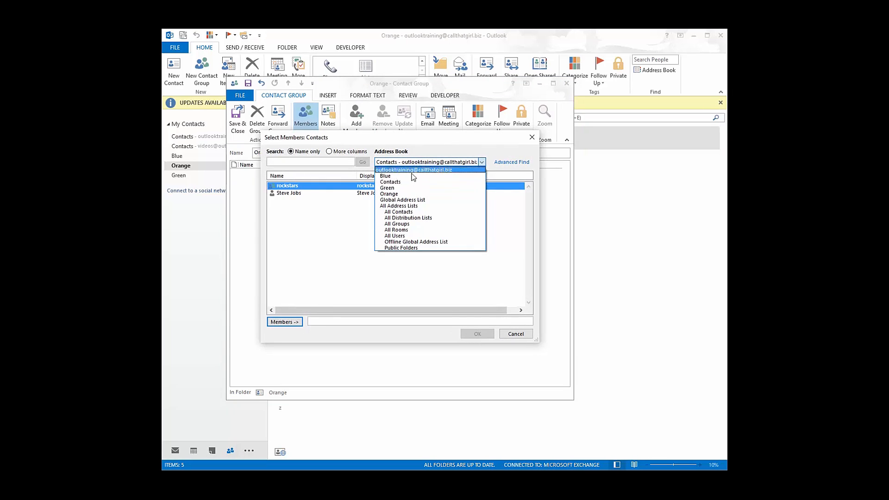
left_click(407, 193)
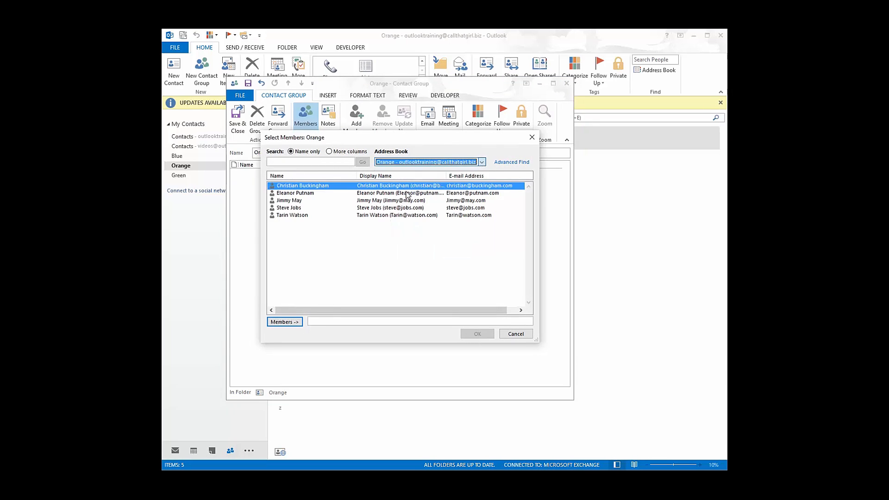
left_click(289, 216, "shift")
left_click(285, 321)
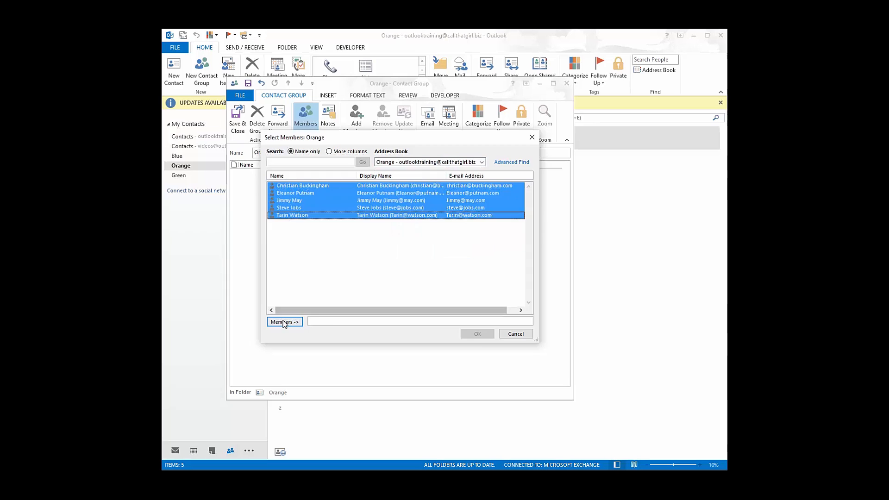
left_click(464, 335)
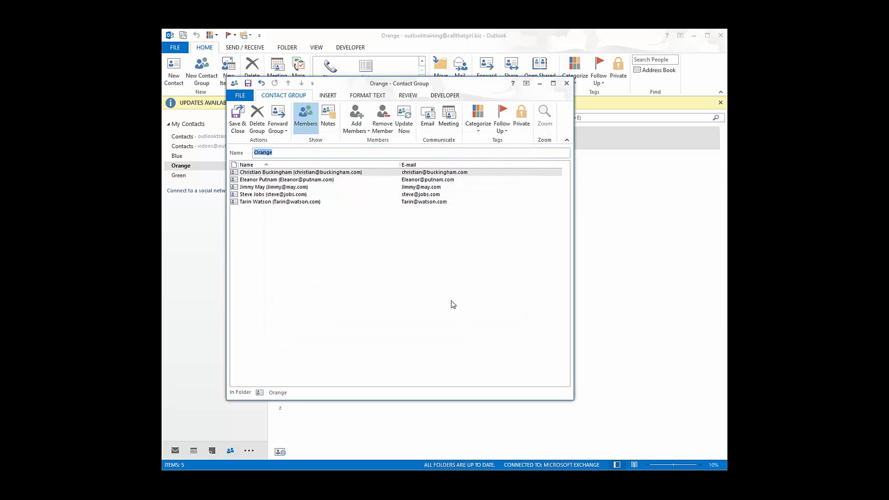
left_click(237, 116)
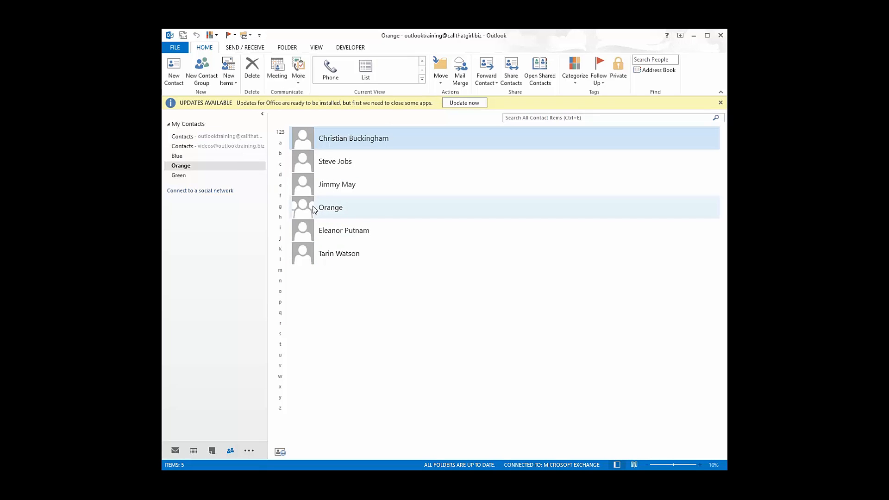
left_click(176, 451)
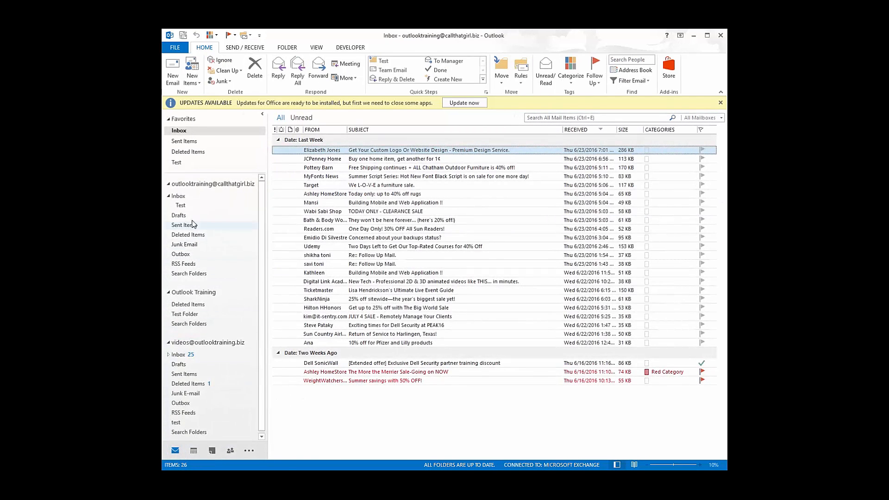
- Address a new email to the Orange group and expand it into its members
left_click(172, 69)
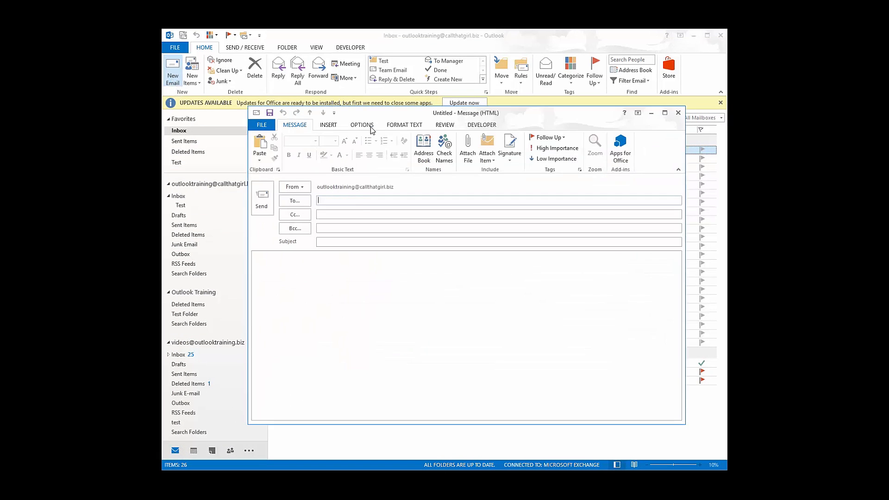
type("or")
key("Return")
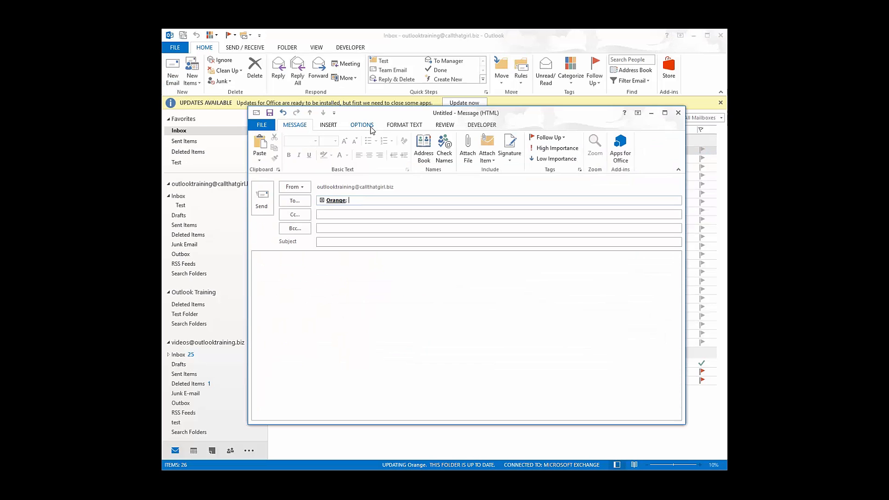
left_click(322, 200)
- Discard the message without saving and switch to Contacts
mouse_move(407, 205)
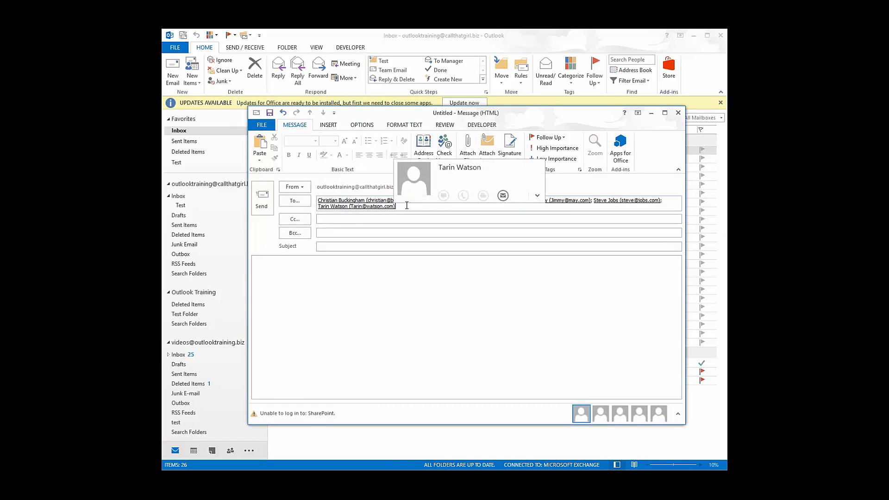
left_click(679, 113)
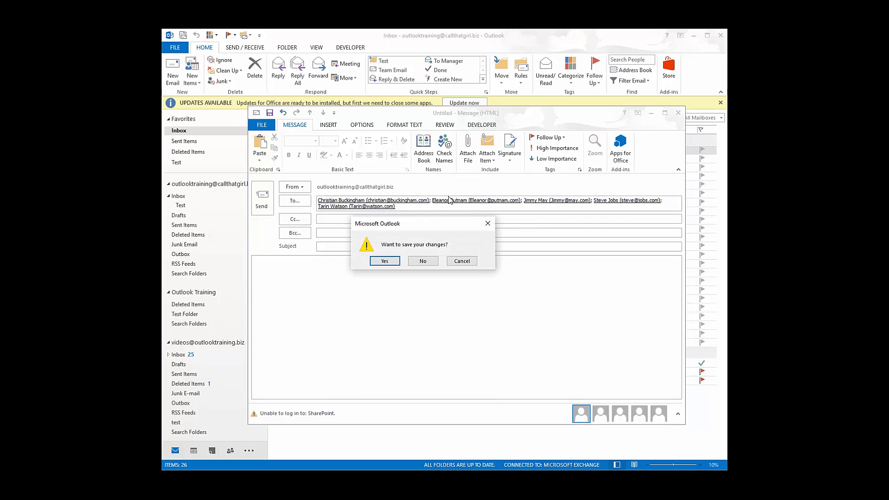
left_click(424, 261)
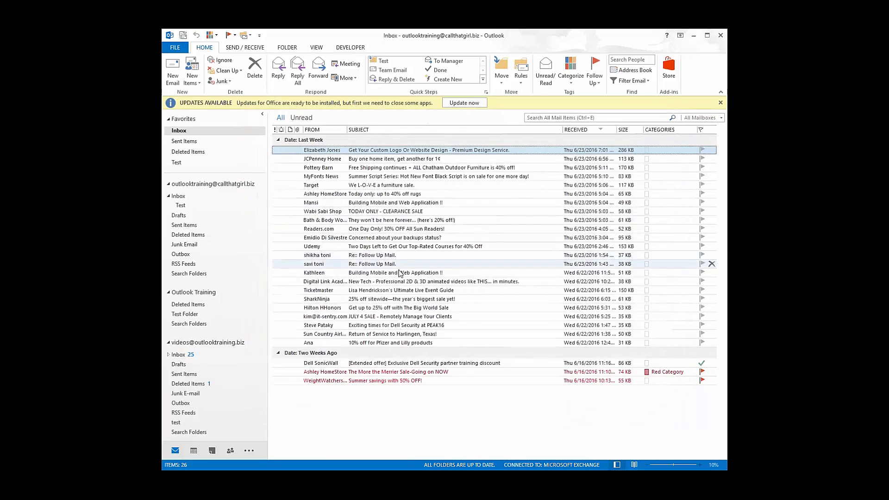
left_click(230, 450)
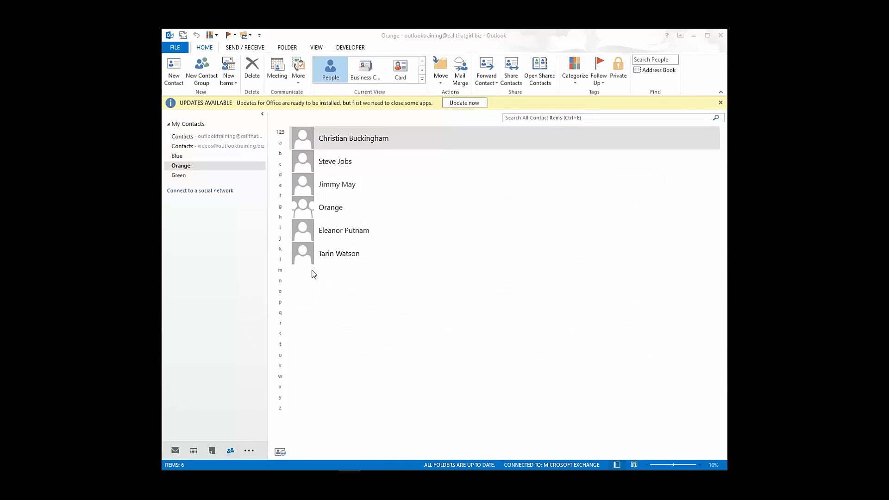
- Go to Tasks from the navigation bar and open the main account's empty Tasks folder
left_click(249, 450)
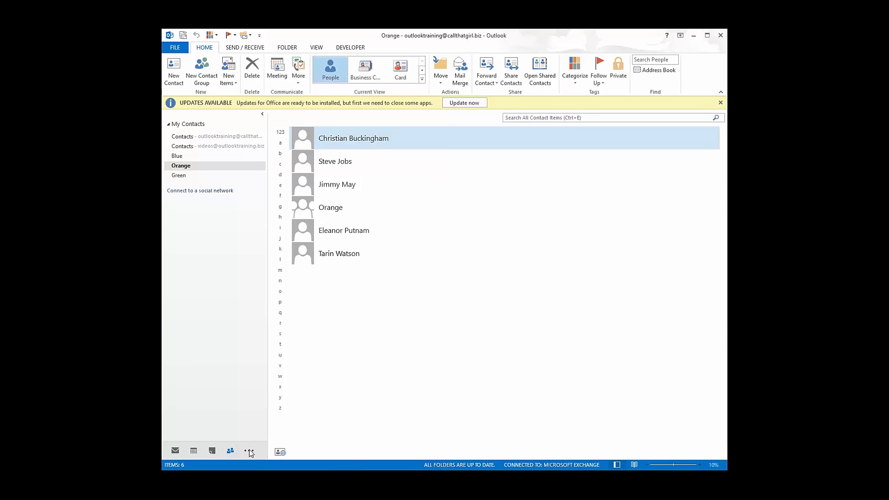
left_click(249, 451)
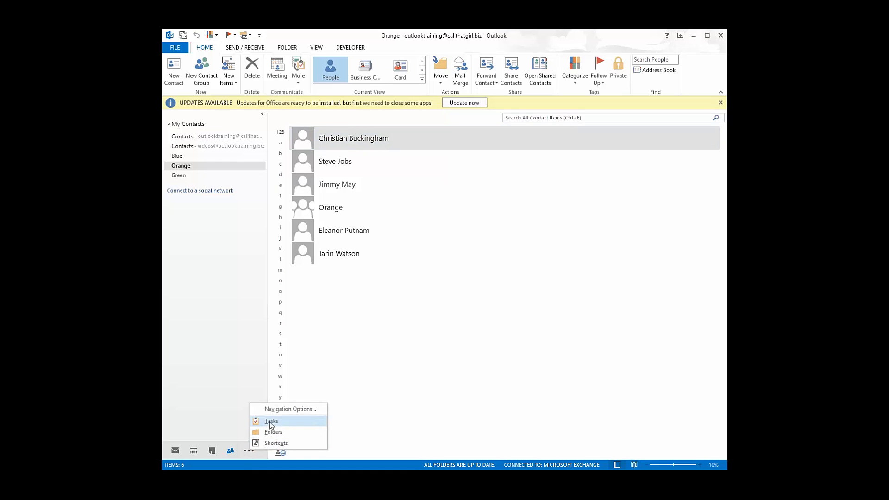
left_click(271, 421)
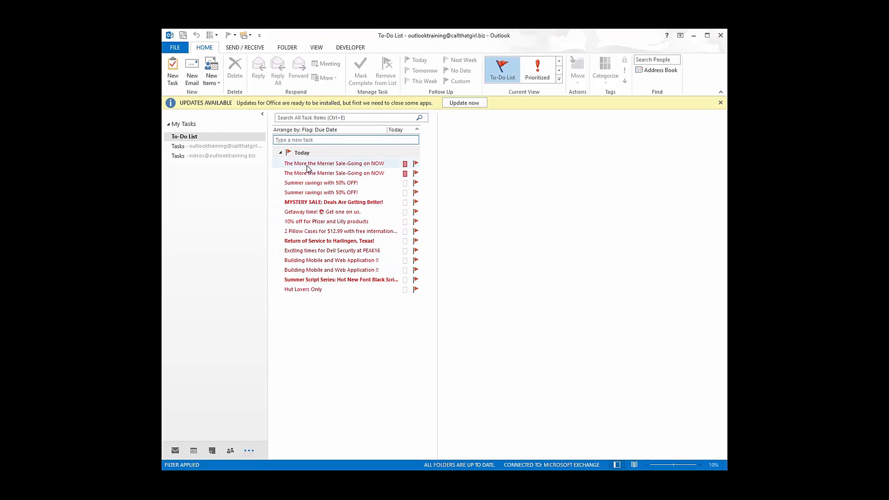
left_click(214, 147)
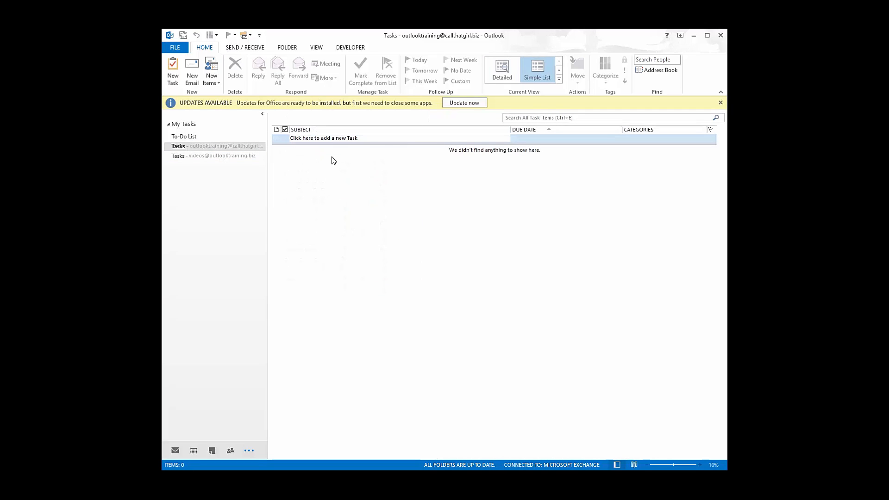
- Start a Groc store task with start and due dates None and status Not Started, ready to assign
left_click(172, 79)
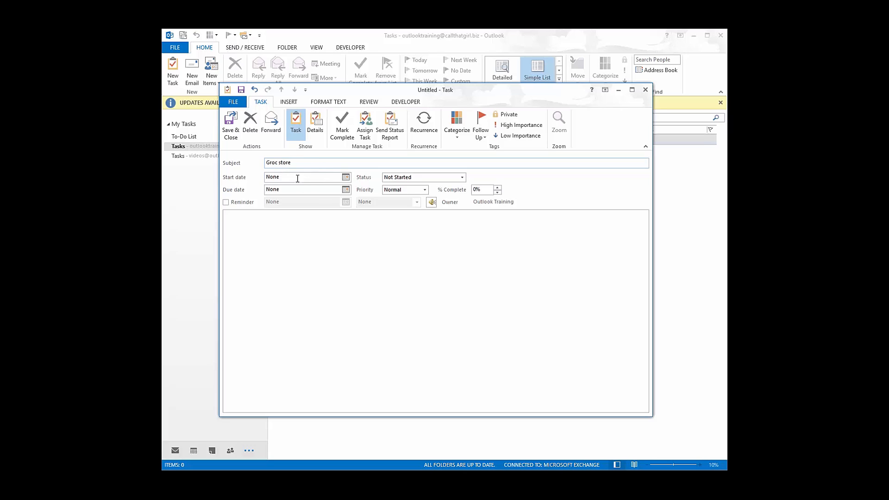
left_click(345, 177)
left_click(345, 177)
left_click(345, 191)
left_click(345, 191)
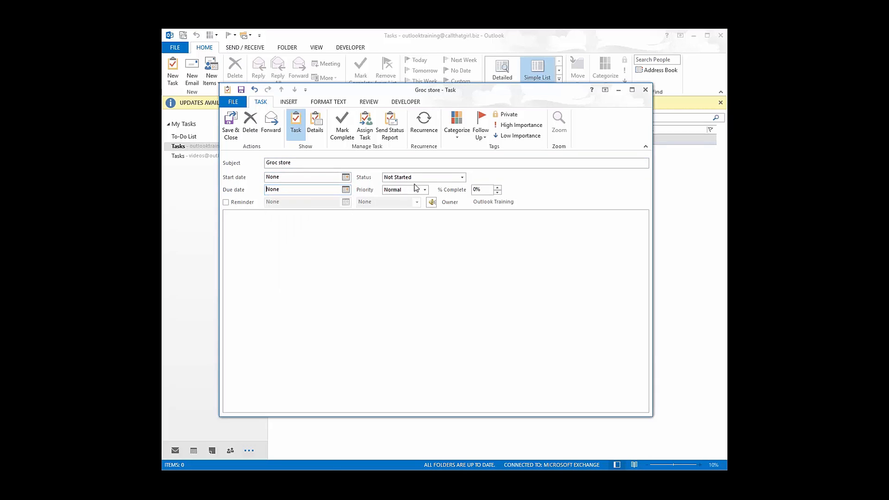
left_click(443, 181)
left_click(443, 179)
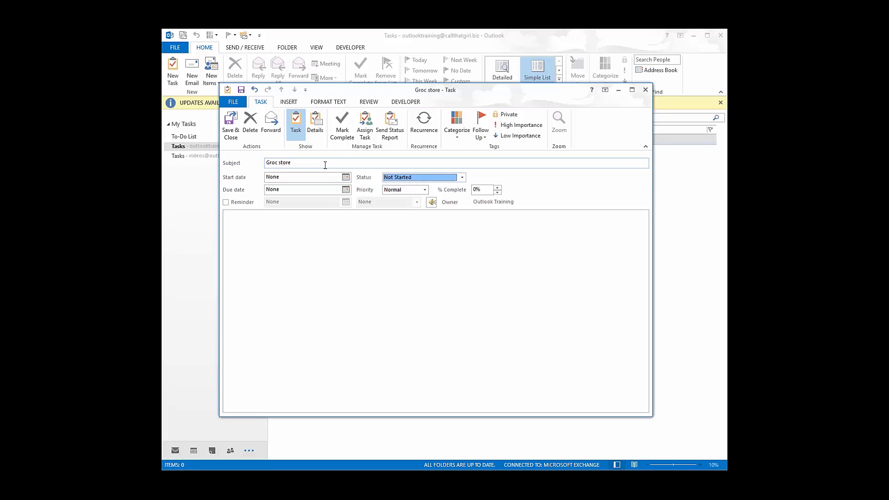
left_click(266, 221)
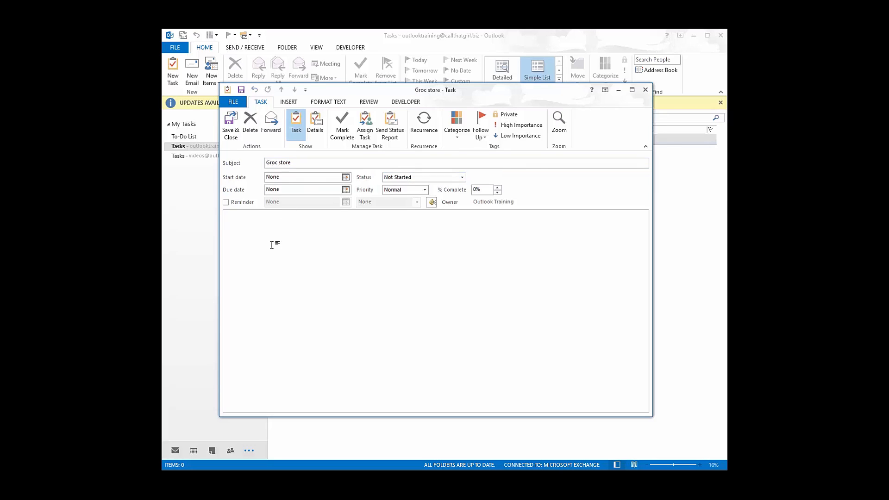
left_click(369, 131)
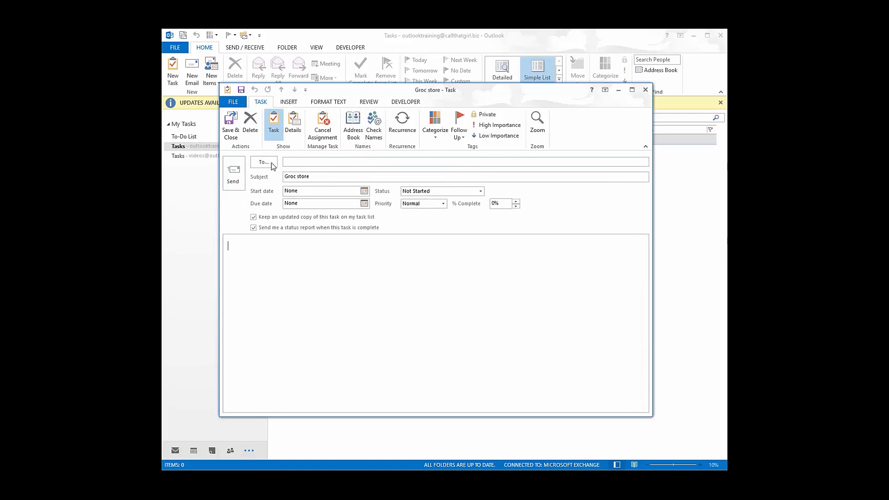
- Set the task's recipient to a colleague picked from the Global Address List
left_click(263, 163)
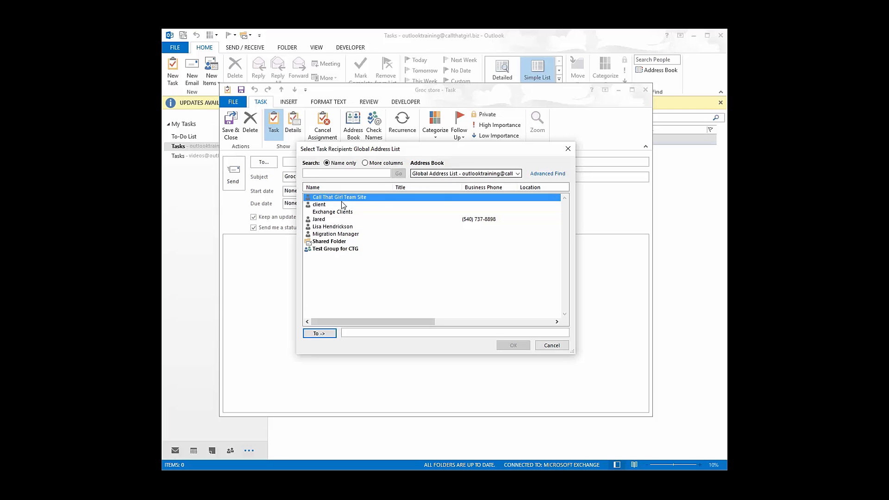
left_click(332, 227)
left_click(320, 333)
left_click(514, 346)
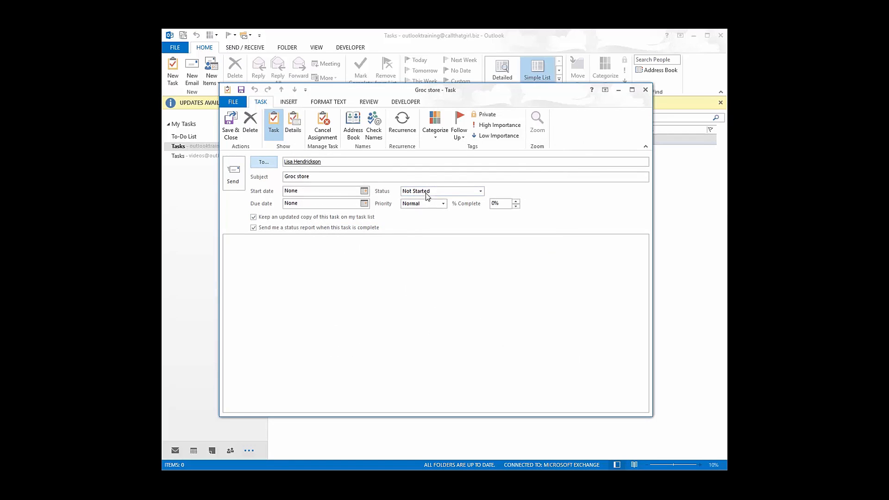
- Review the task's Details page, then save and close the assigned Groc store task
left_click(350, 245)
left_click(292, 124)
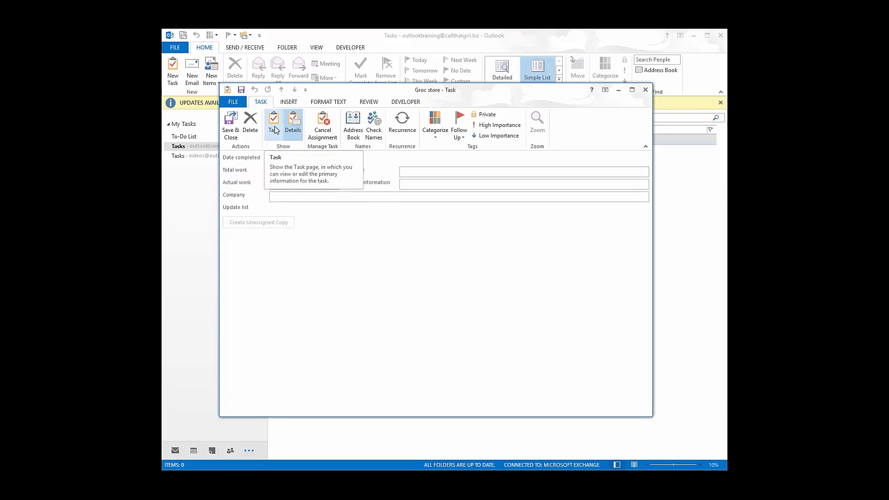
left_click(274, 125)
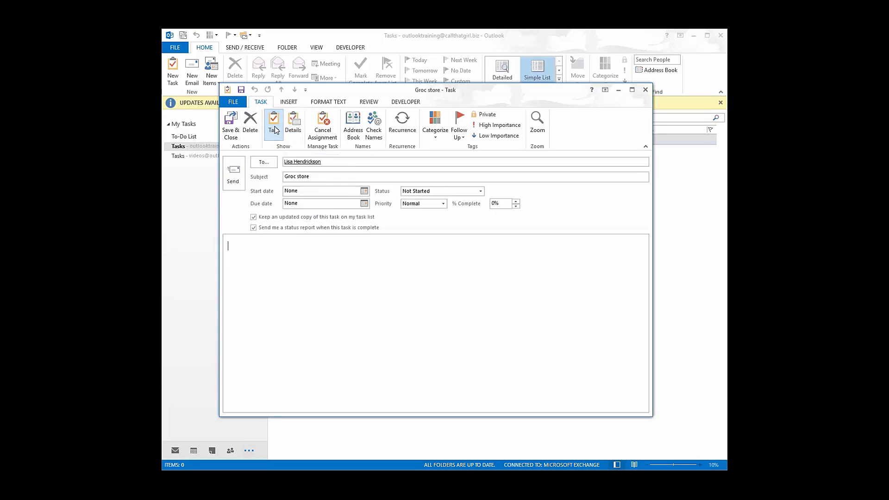
left_click(231, 131)
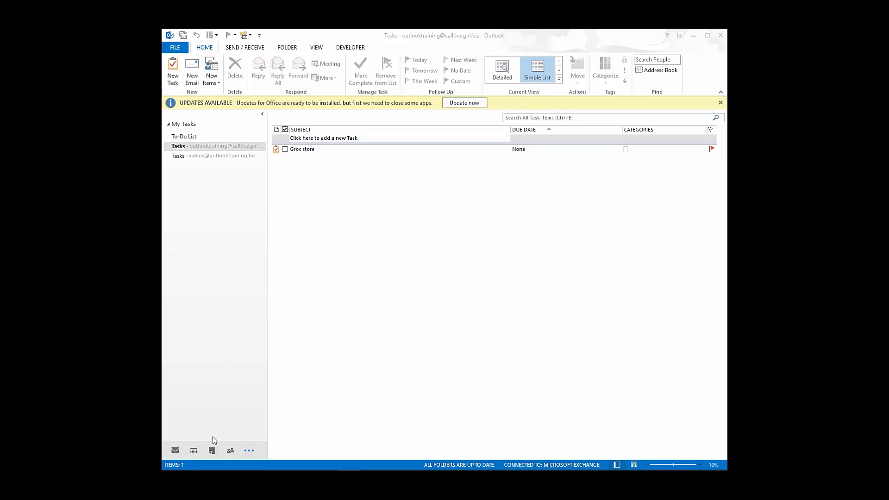
left_click(211, 450)
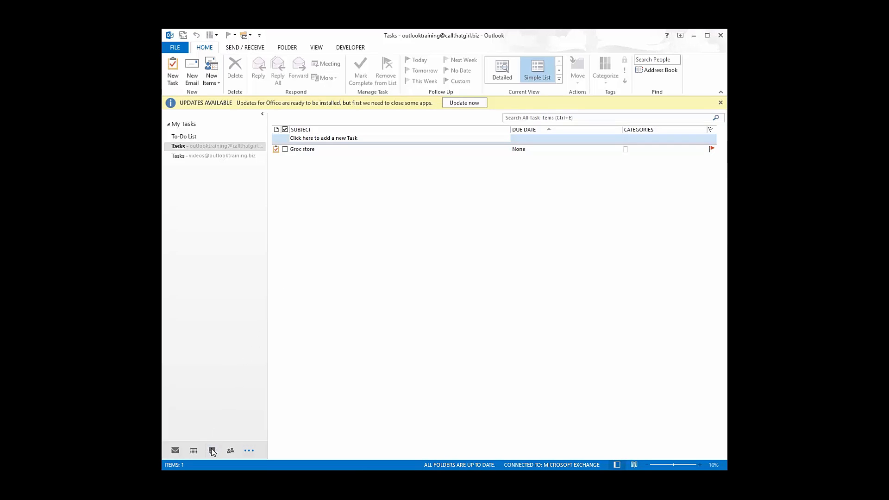
- Switch to Notes and add a blank new note, closing it without text
left_click(211, 450)
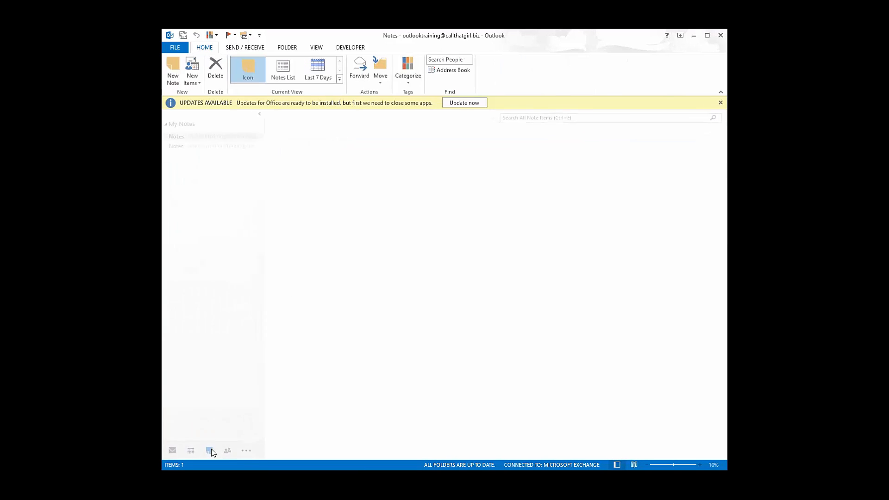
left_click(249, 450)
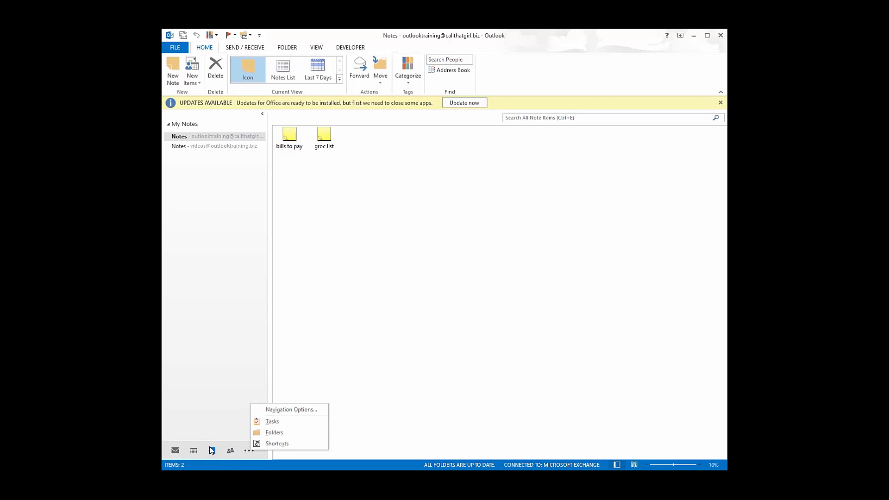
left_click(329, 250)
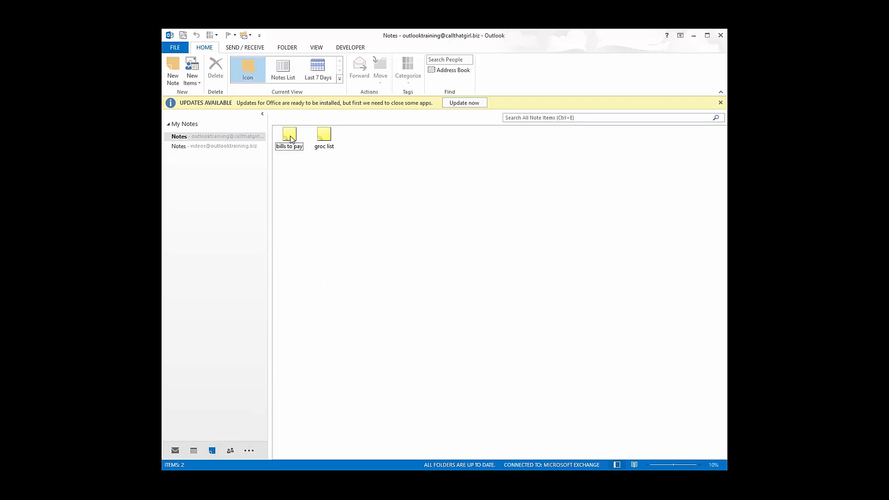
left_click(174, 70)
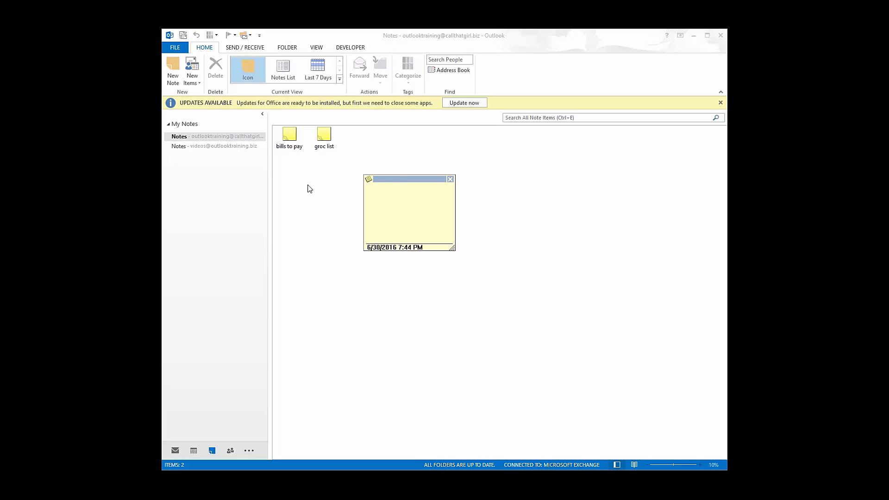
left_click(450, 179)
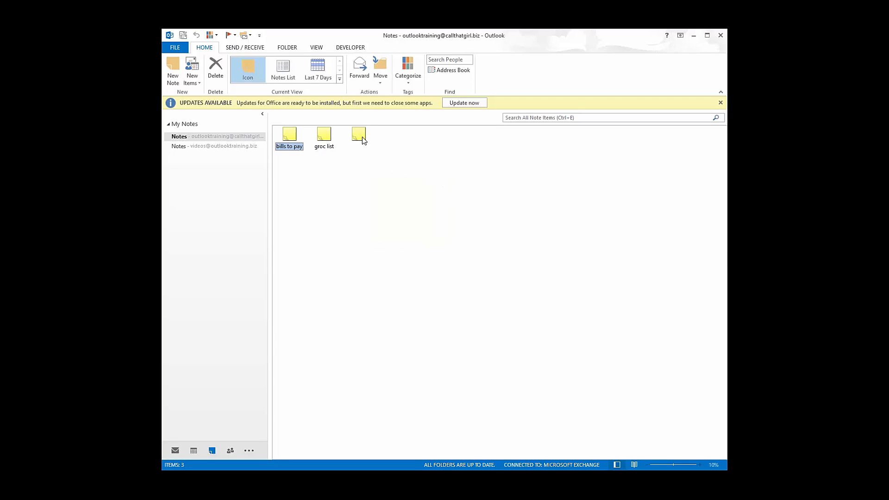
- Remove the blank untitled note and view 'groc list' (ham, cheese, popsicles), leaving 2 notes
left_click(363, 139)
key("Delete")
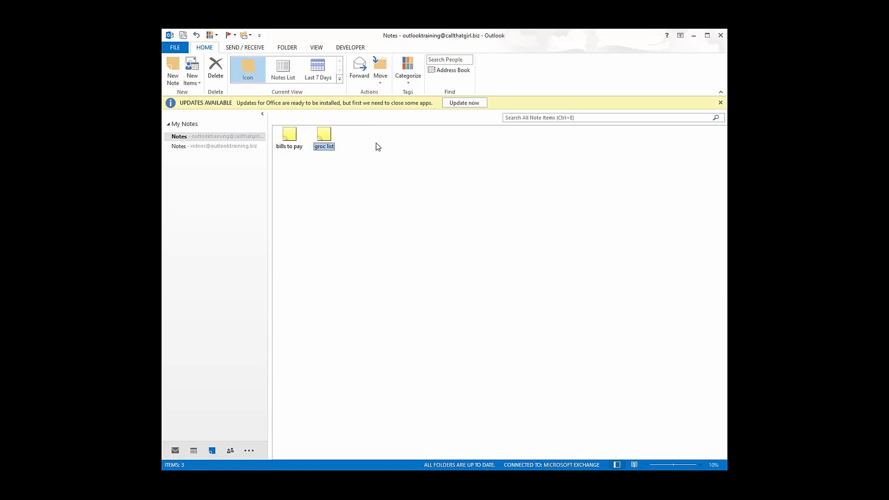
double_click(323, 138)
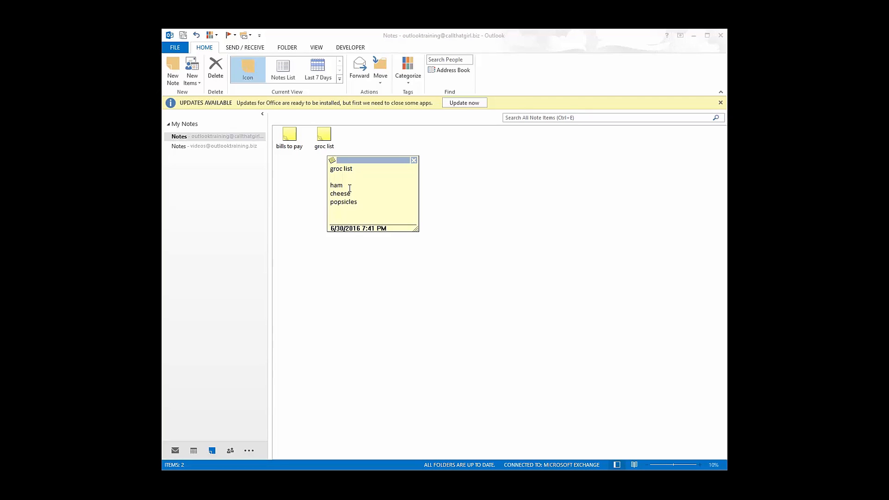
left_click(414, 160)
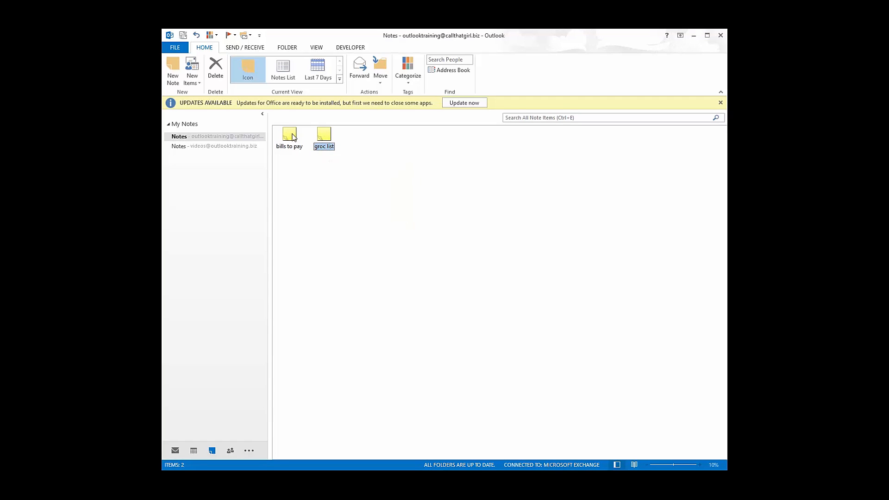